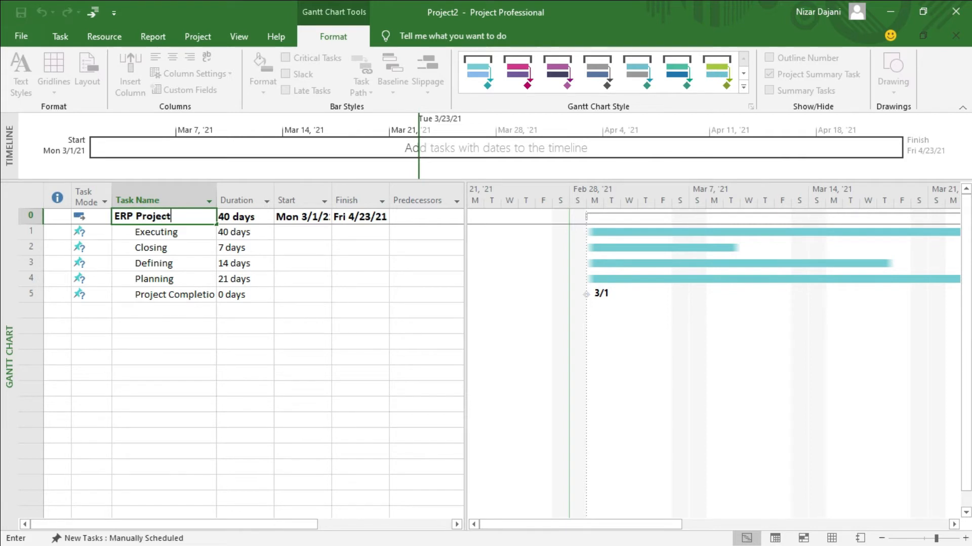
Commit the summary name ERP Project, then collapse and re-expand its five phase tasks
key("Return")
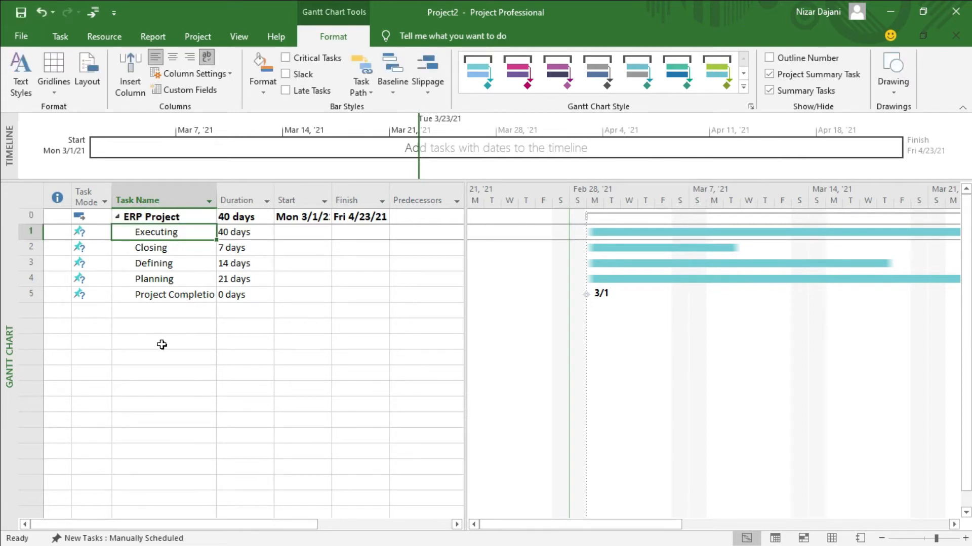
left_click(118, 218)
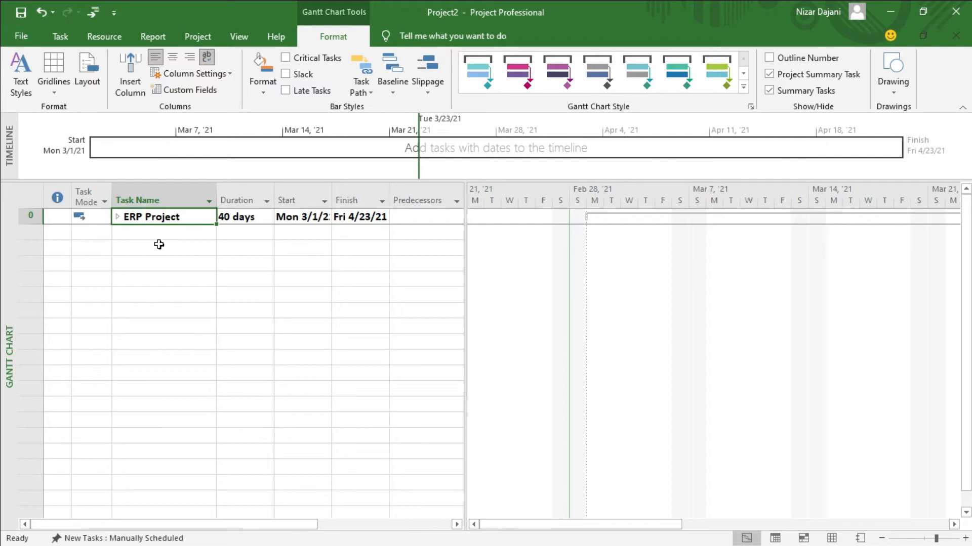
left_click(117, 217)
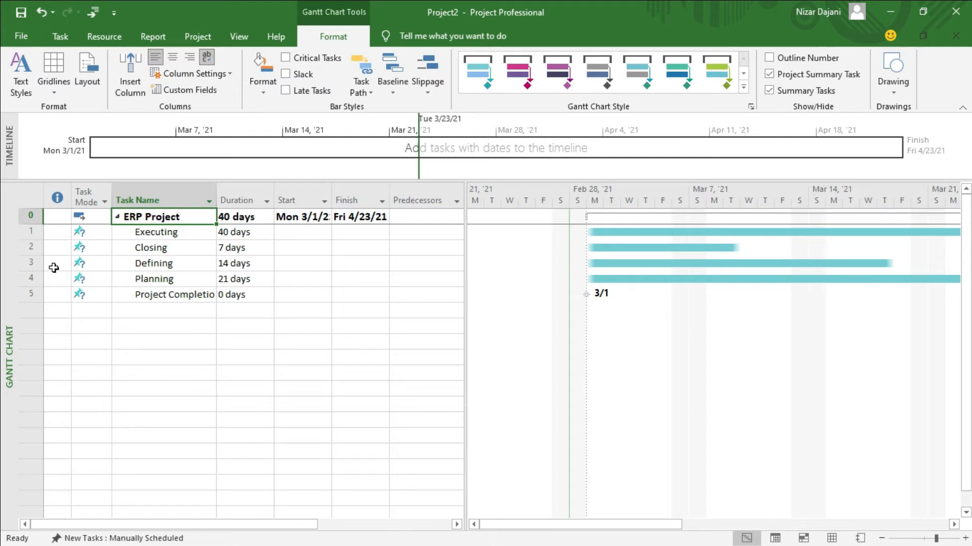
Move Defining to the first row and Planning to the second row under ERP Project
left_click(29, 265)
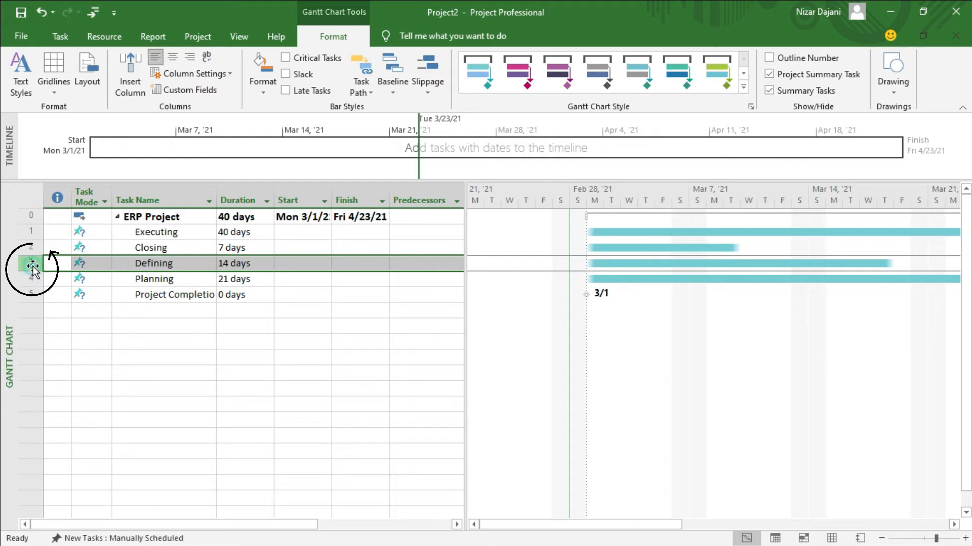
left_click_drag(32, 264, 31, 222)
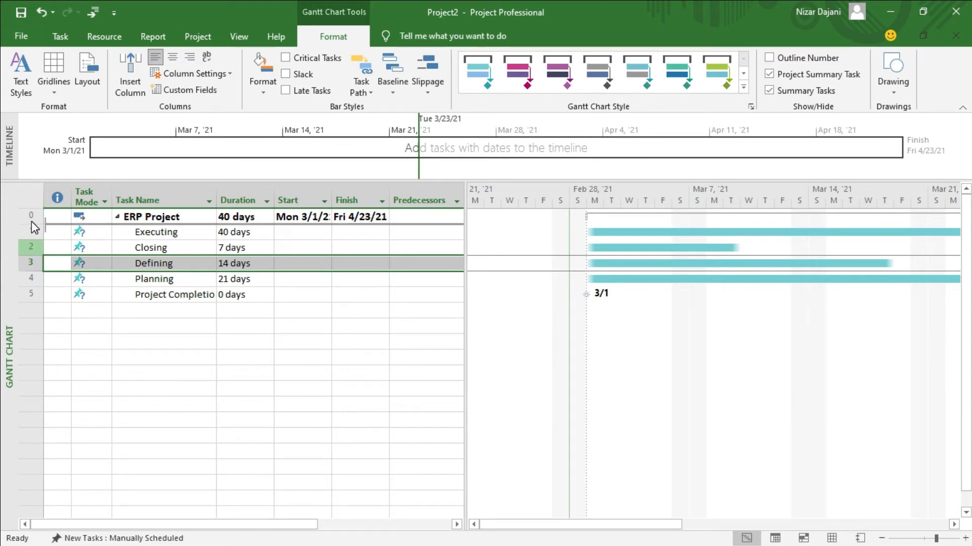
left_click_drag(31, 221, 32, 221)
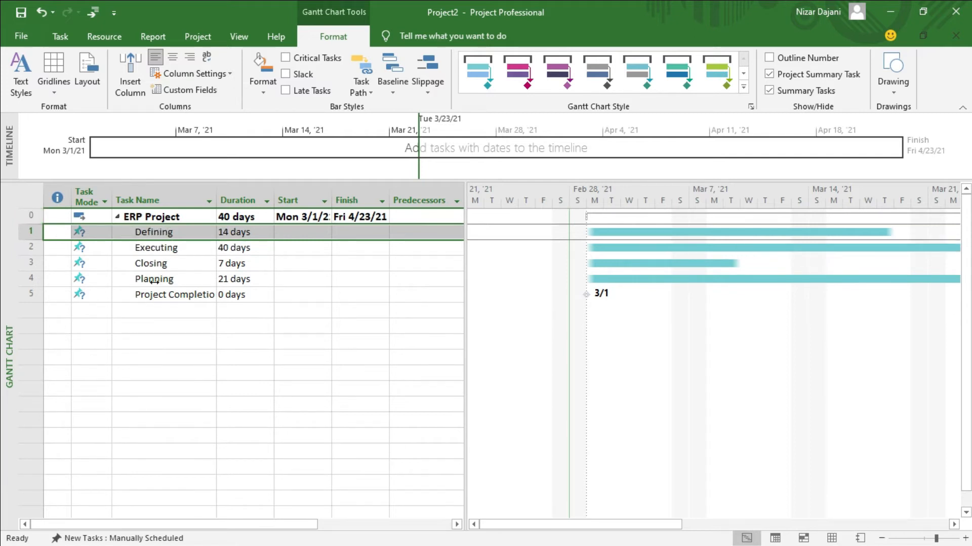
left_click(28, 279)
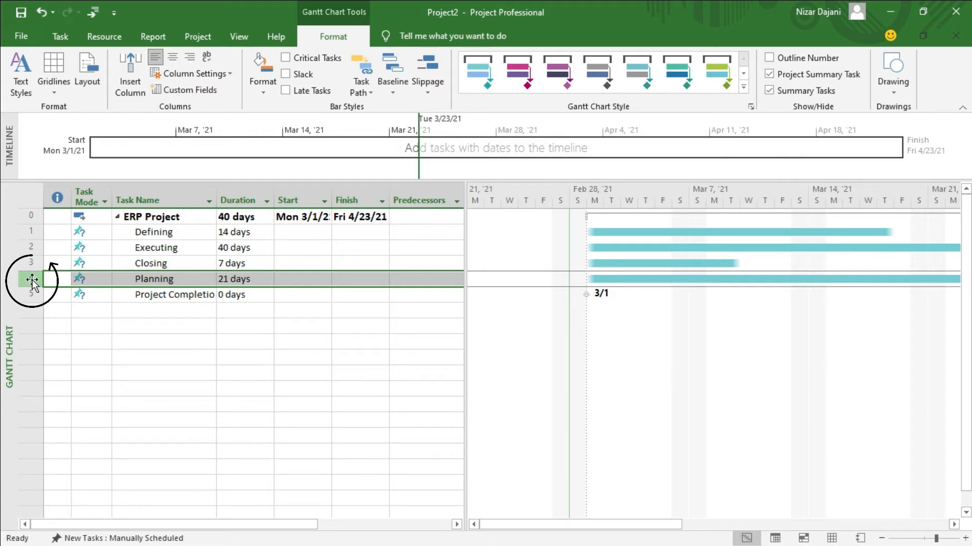
left_click_drag(32, 278, 24, 235)
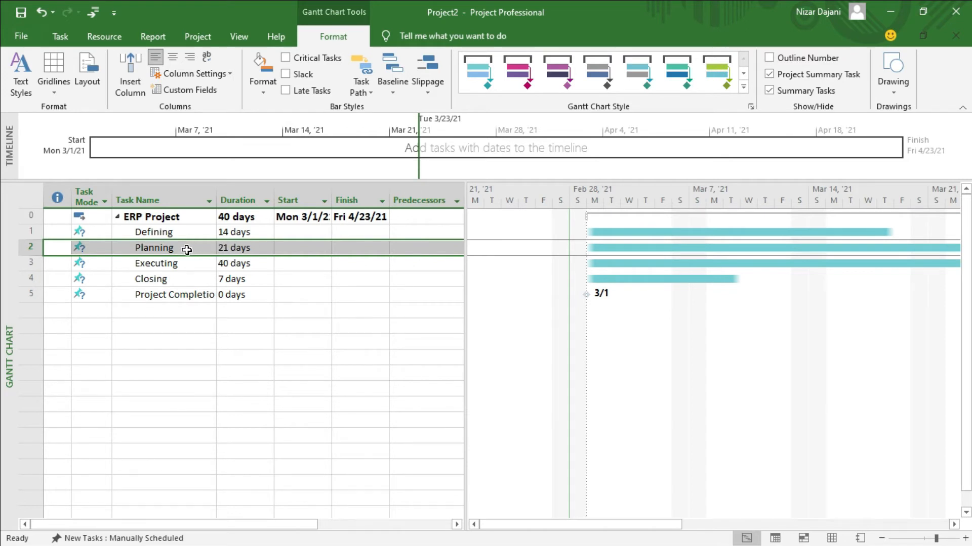
Set Defining (task 1) as Planning's predecessor
left_click(419, 245)
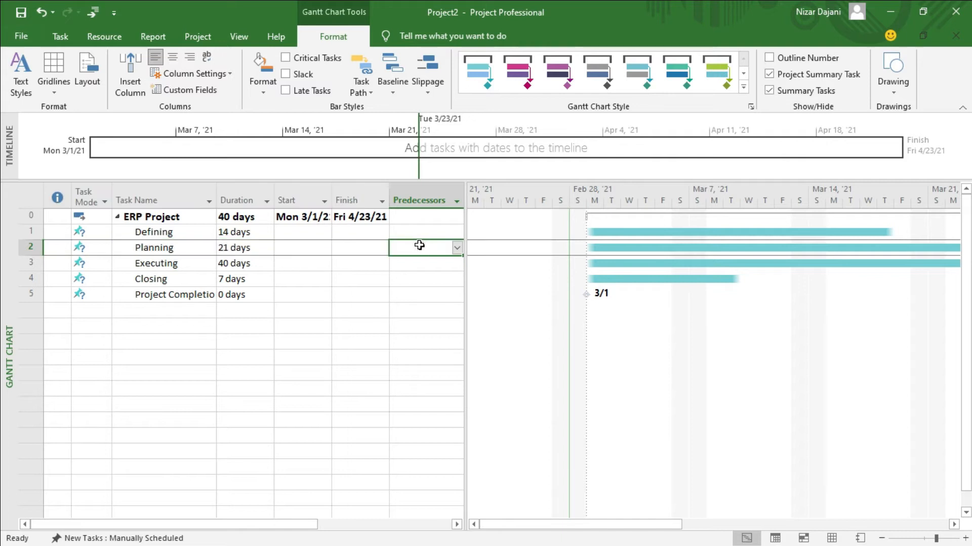
left_click(457, 248)
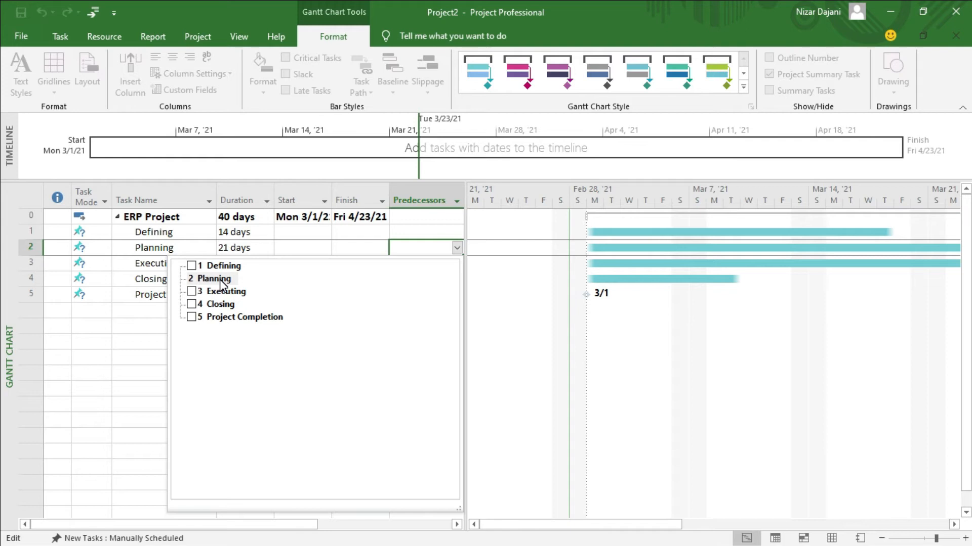
left_click(191, 266)
key("Return")
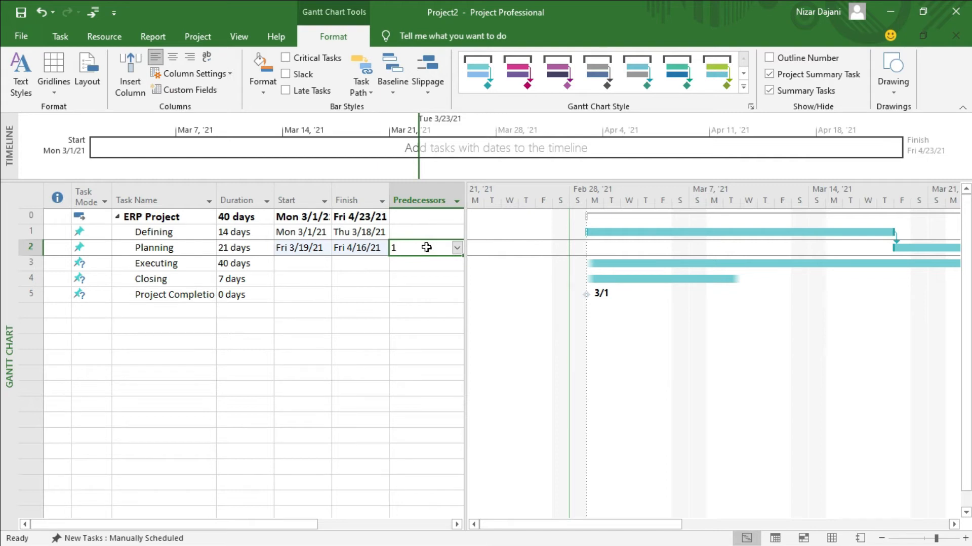
left_click(427, 264)
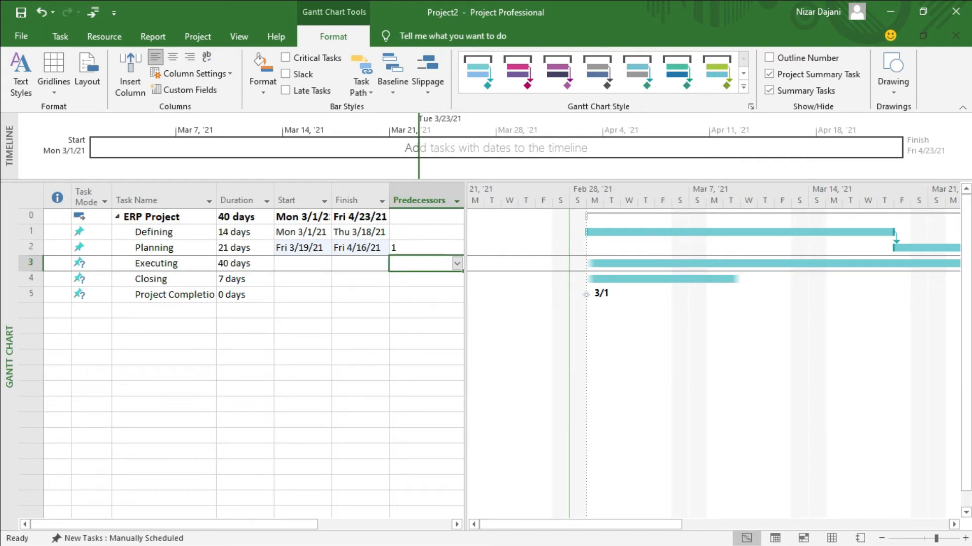
Link Executing finish-to-start after Planning, ending Fri 6/11/21, and select Executing with Closing
left_click_drag(554, 526, 770, 522)
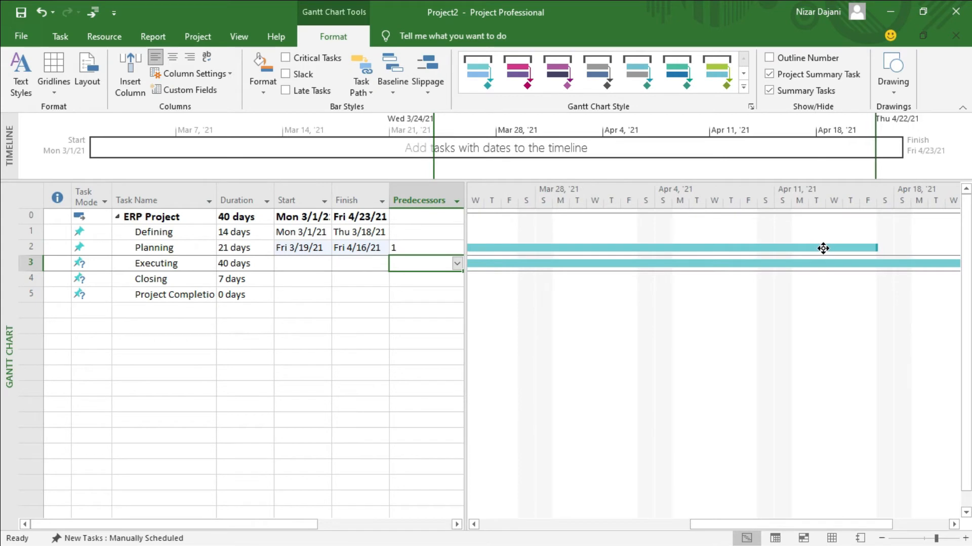
left_click_drag(823, 248, 831, 264)
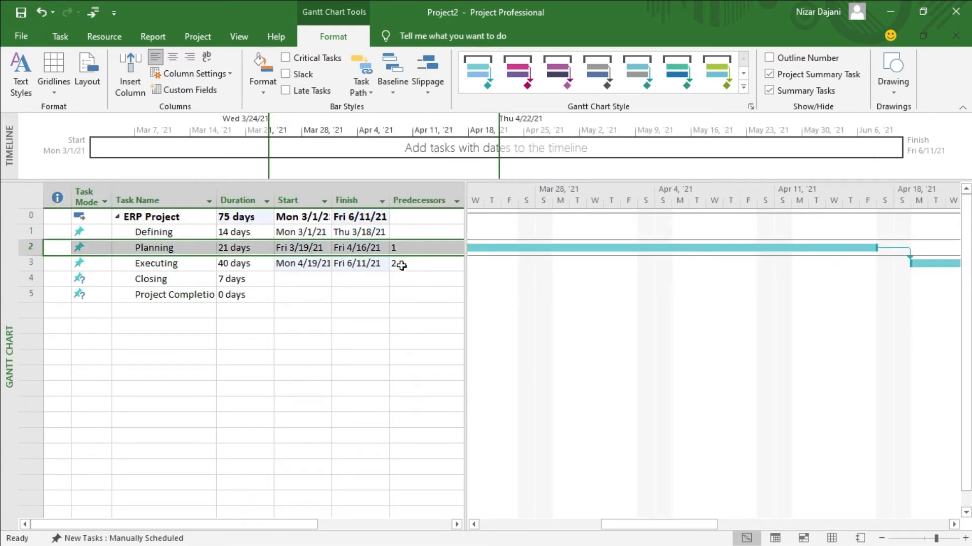
left_click(162, 264)
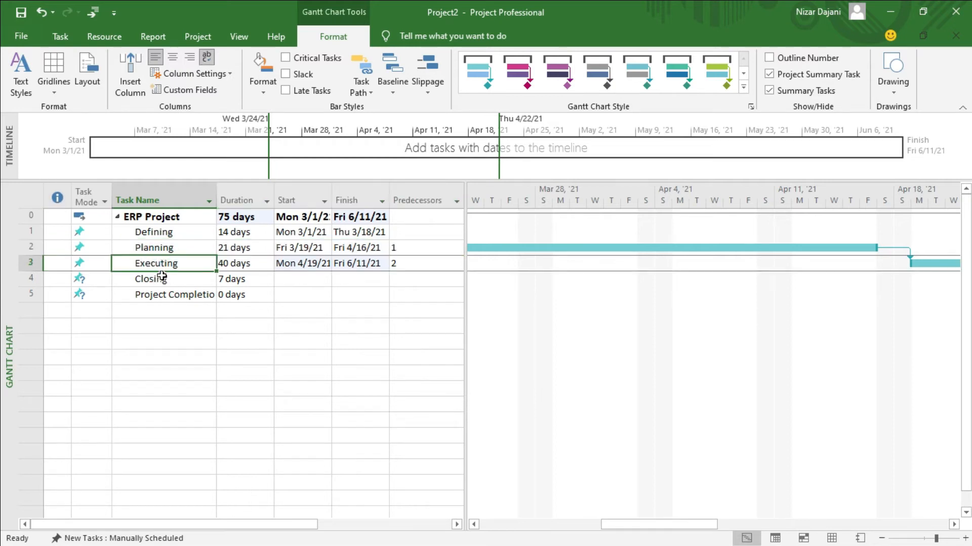
left_click(163, 281, "shift")
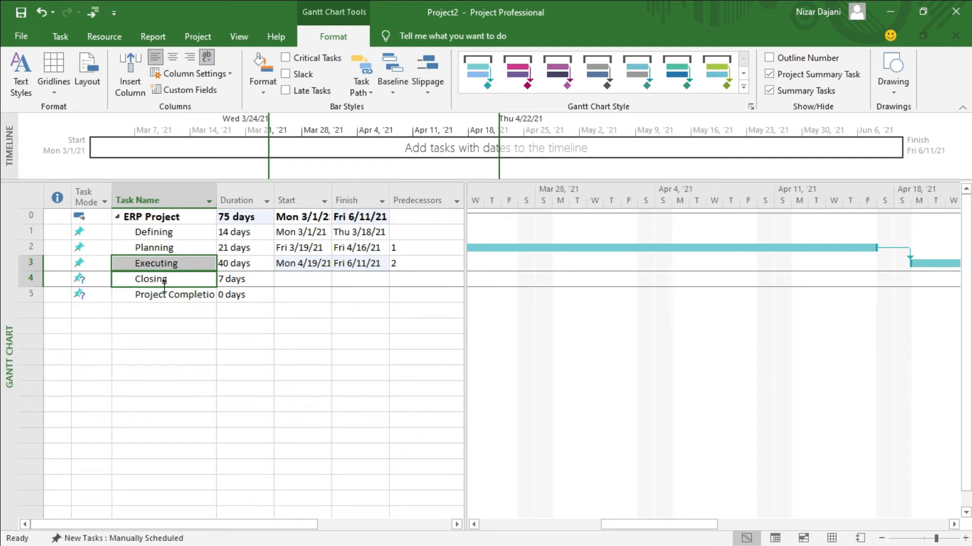
Link Closing after Executing so it runs Mon 6/14/21 to Tue 6/22/21
left_click(70, 40)
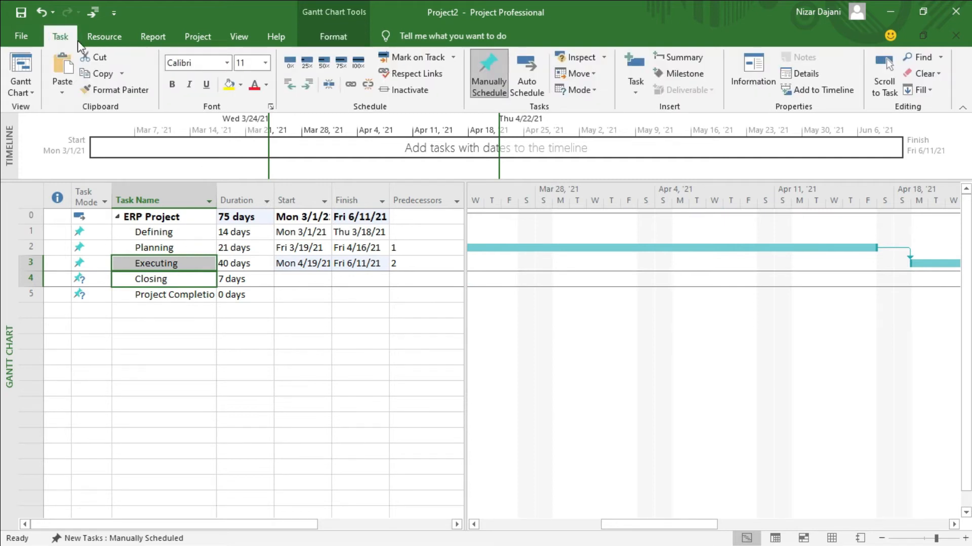
left_click(352, 85)
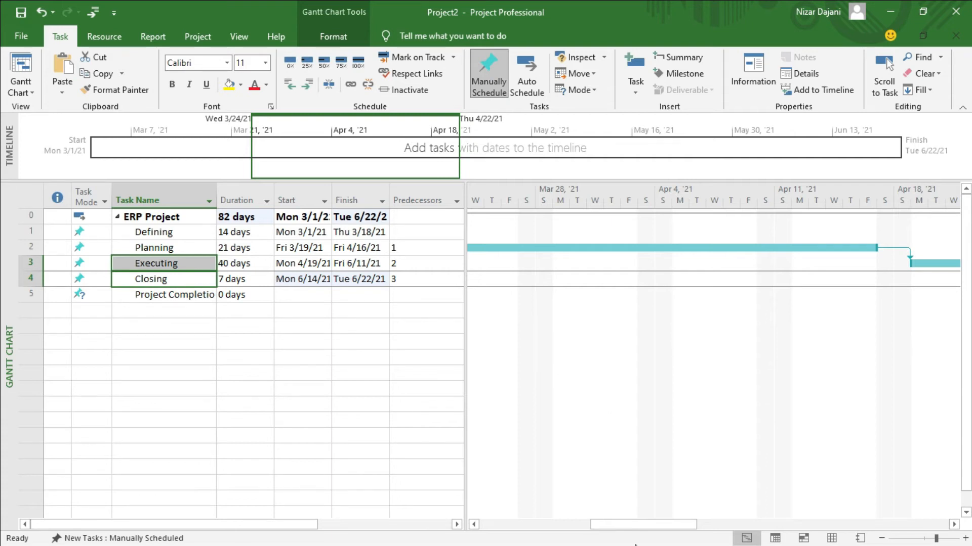
left_click_drag(648, 524, 548, 533)
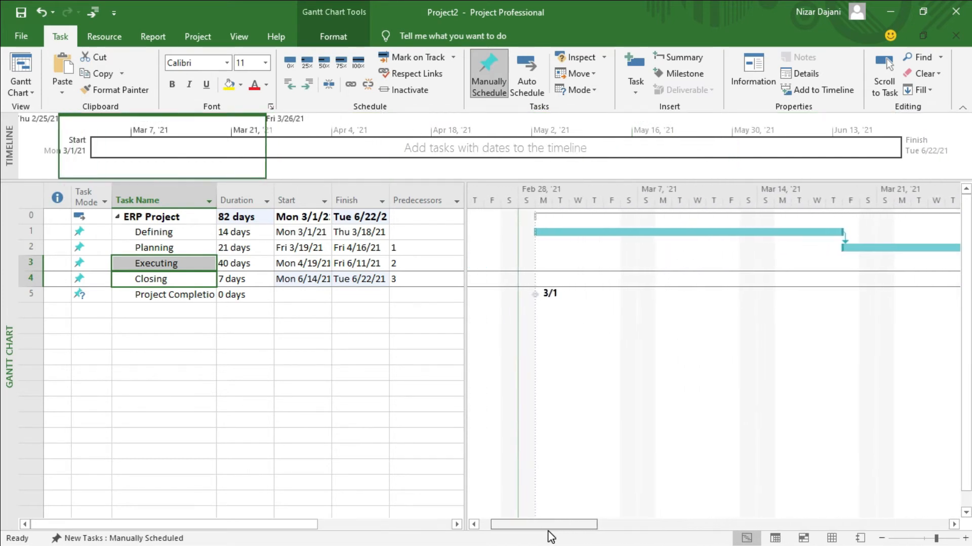
Zoom the timescale out to quarters and back to months, showing the March–June 2021 bars
left_click(881, 539)
left_click(881, 540)
left_click(880, 540)
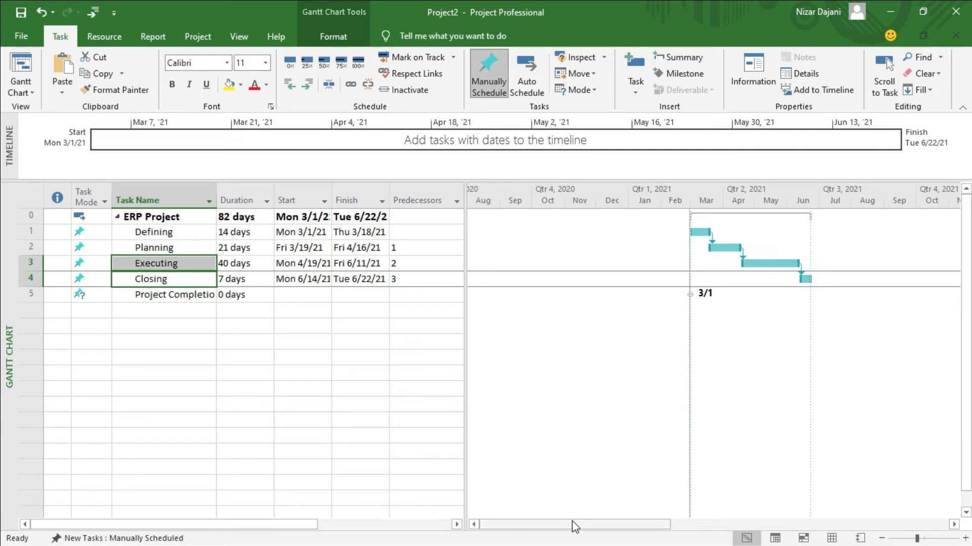
right_click(588, 523)
left_click_drag(588, 524, 612, 523)
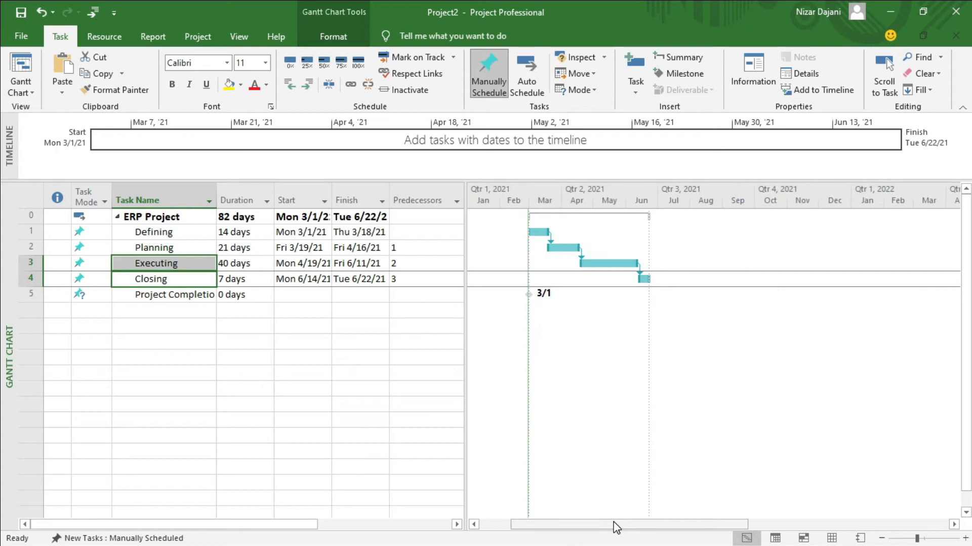
left_click(966, 539)
left_click_drag(829, 526, 678, 535)
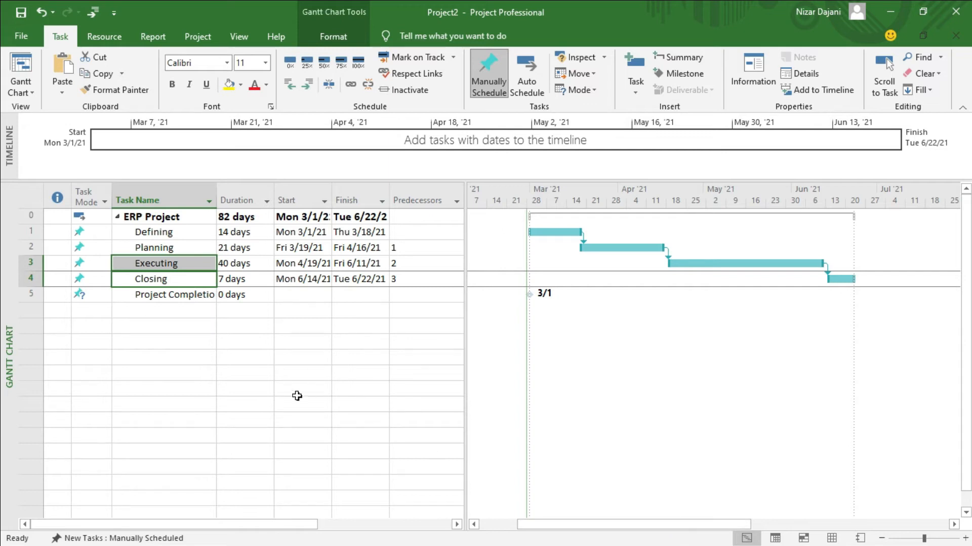
Switch to the Resource Sheet and enter the four team members' names as work resources
left_click(32, 93)
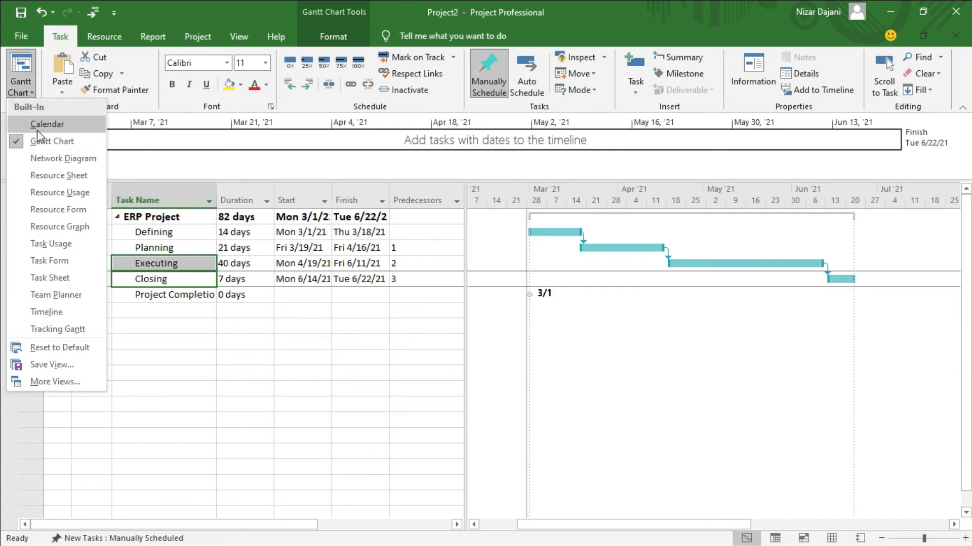
left_click(48, 175)
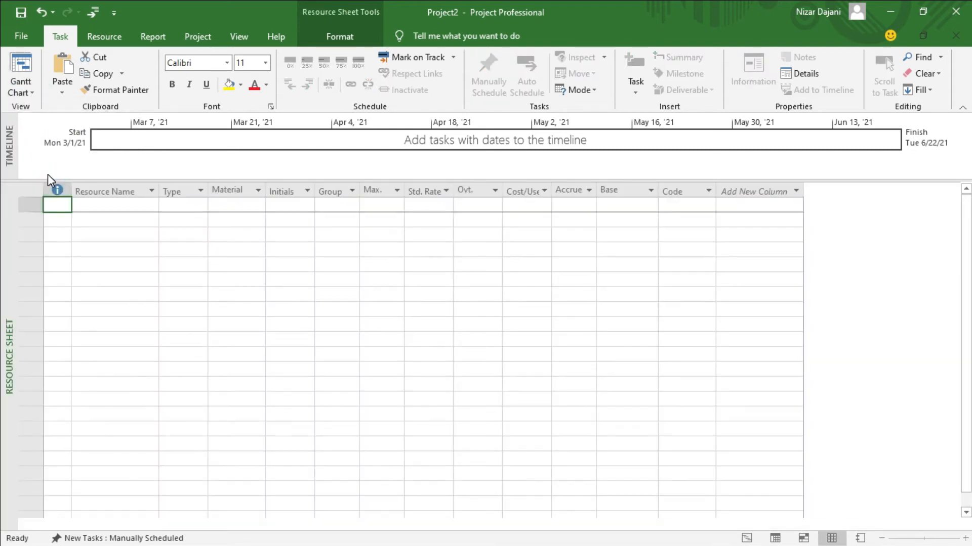
left_click(126, 204)
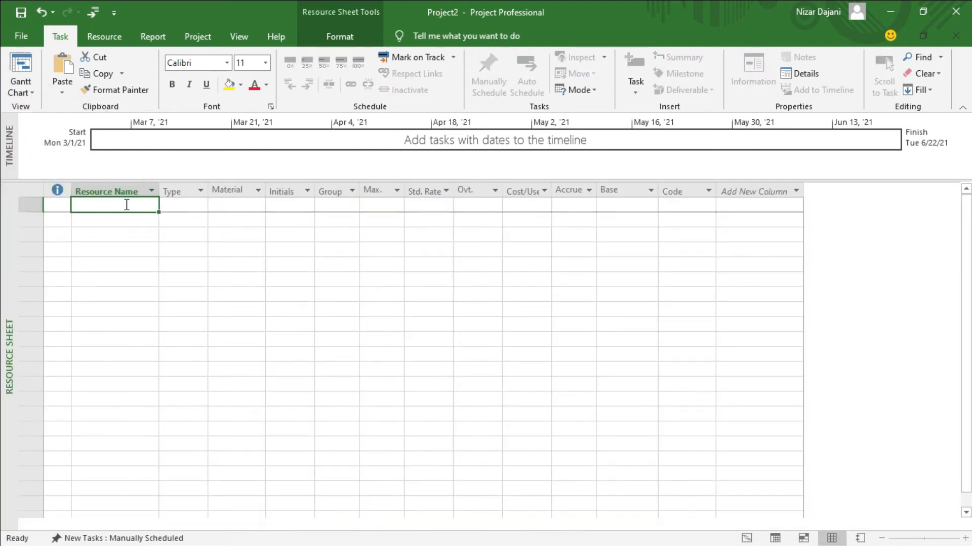
type("Nizar")
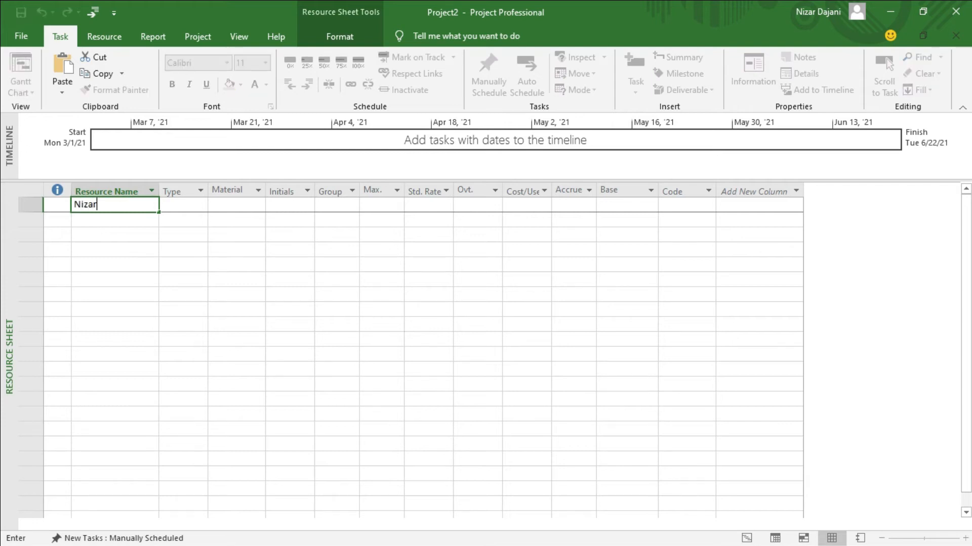
key("Return")
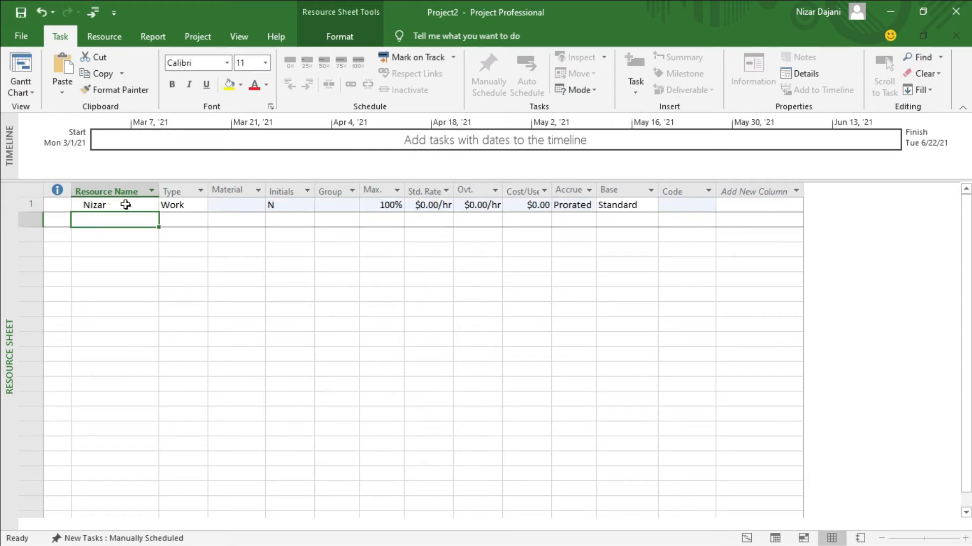
type("John")
key("Return")
type("Sandy")
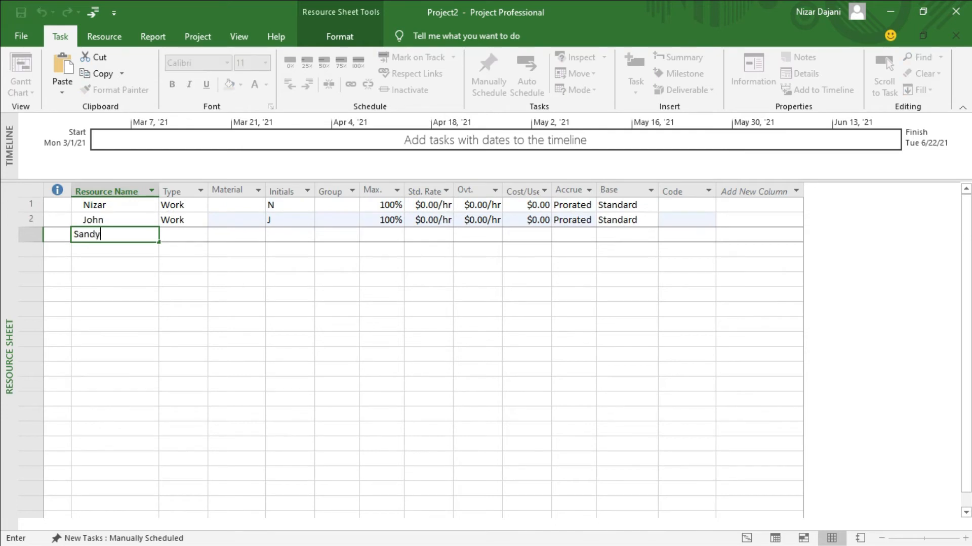
key("Return")
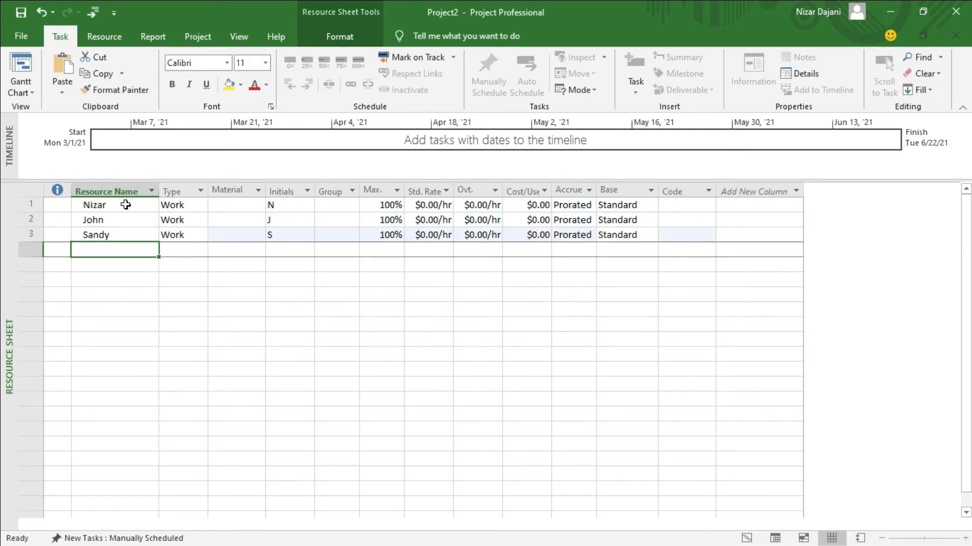
type("Hilary")
key("Return")
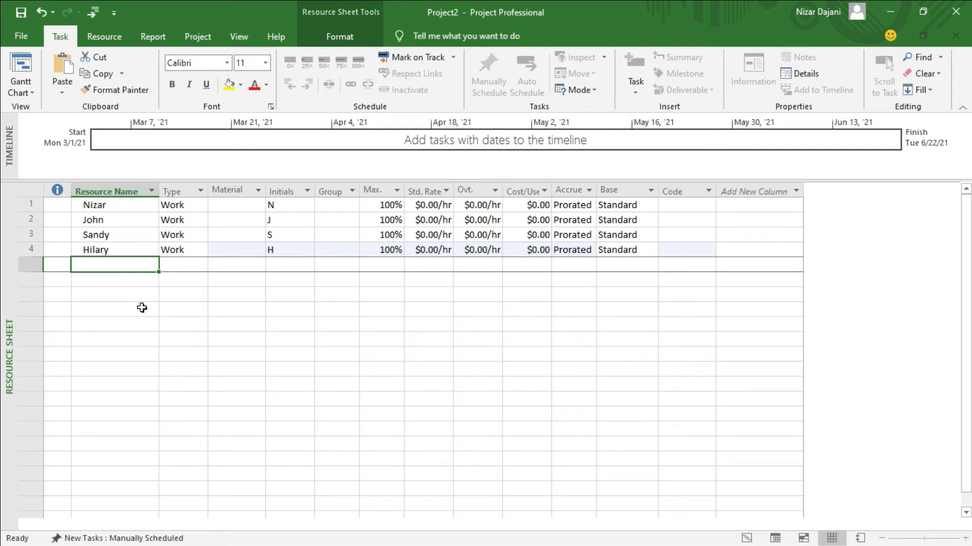
Return to the Gantt Chart, widen the table, and keep a single Resource Names column
left_click(23, 68)
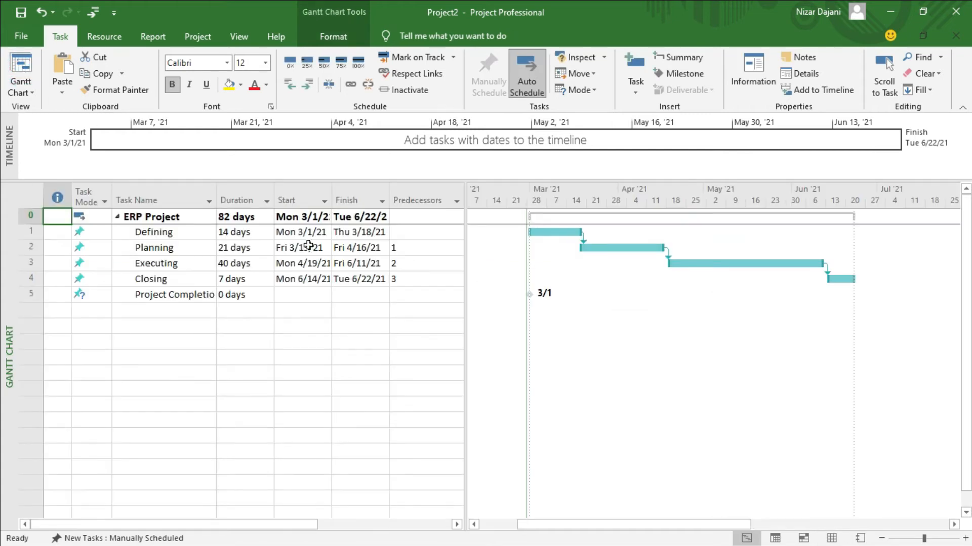
left_click_drag(464, 262, 633, 250)
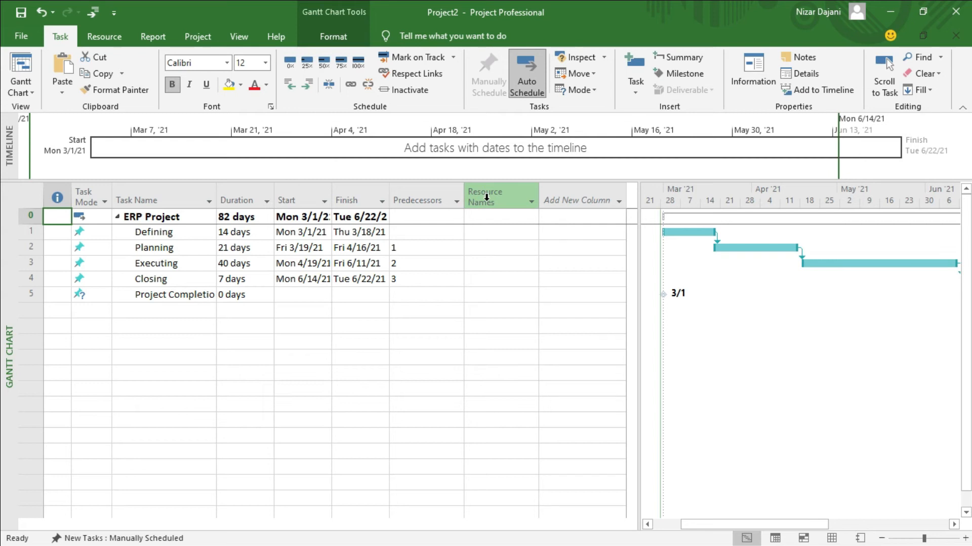
left_click(576, 198)
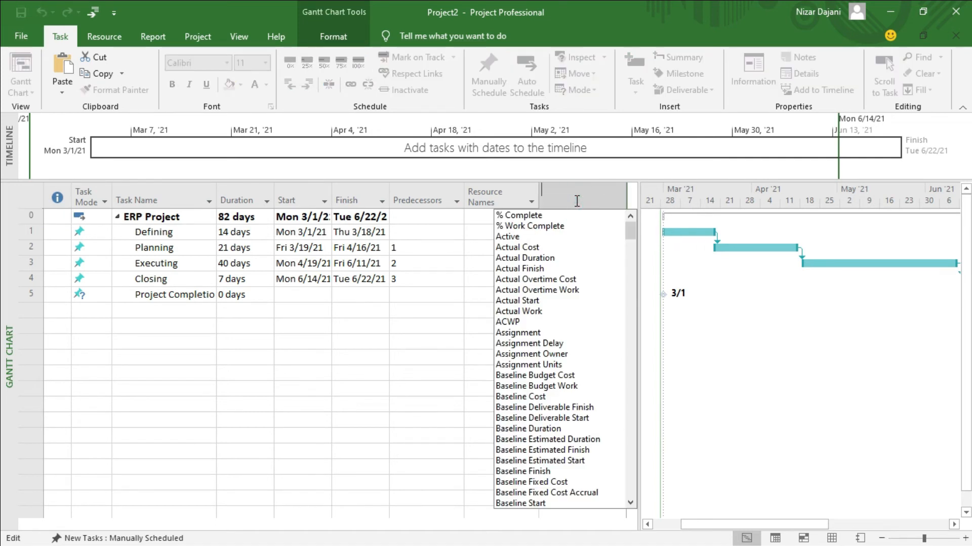
type("resource")
left_click(541, 237)
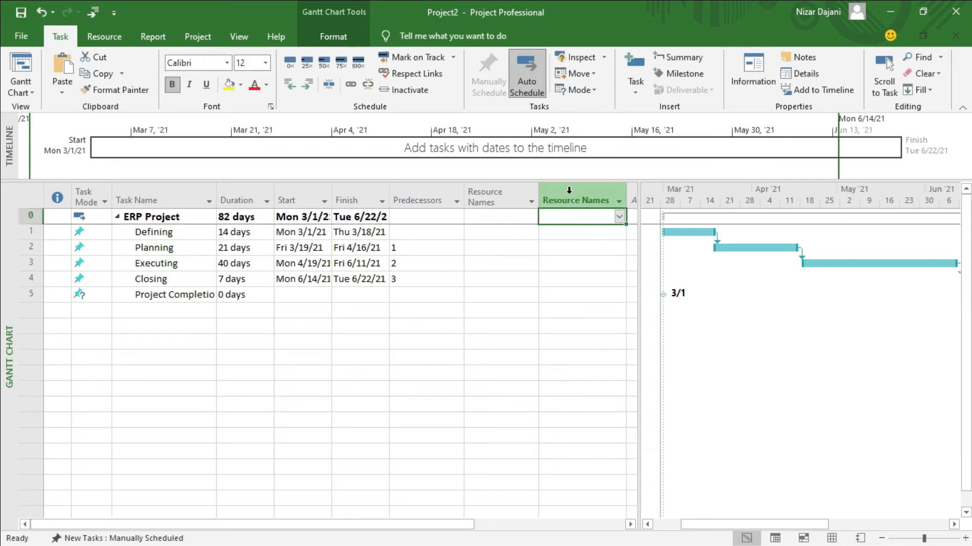
left_click(569, 190)
key("Delete")
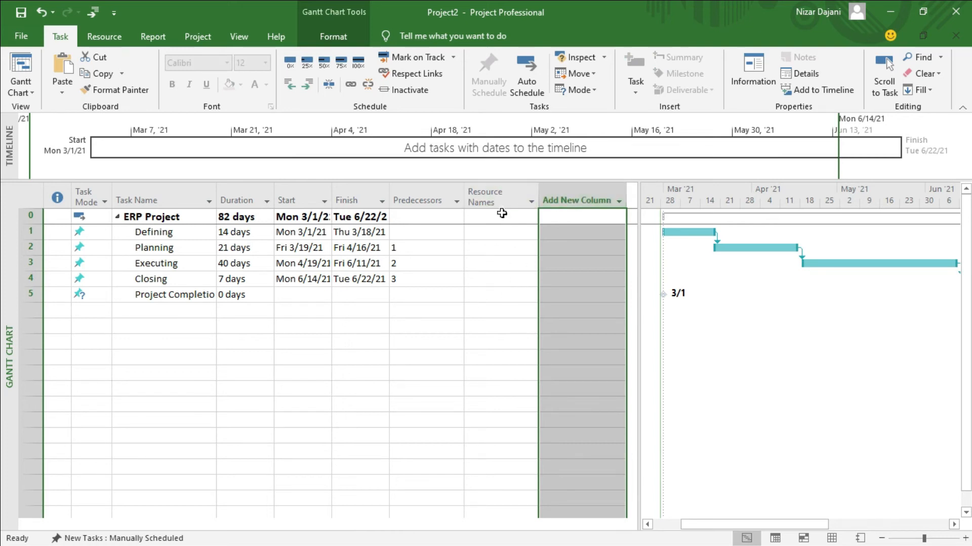
left_click(499, 232)
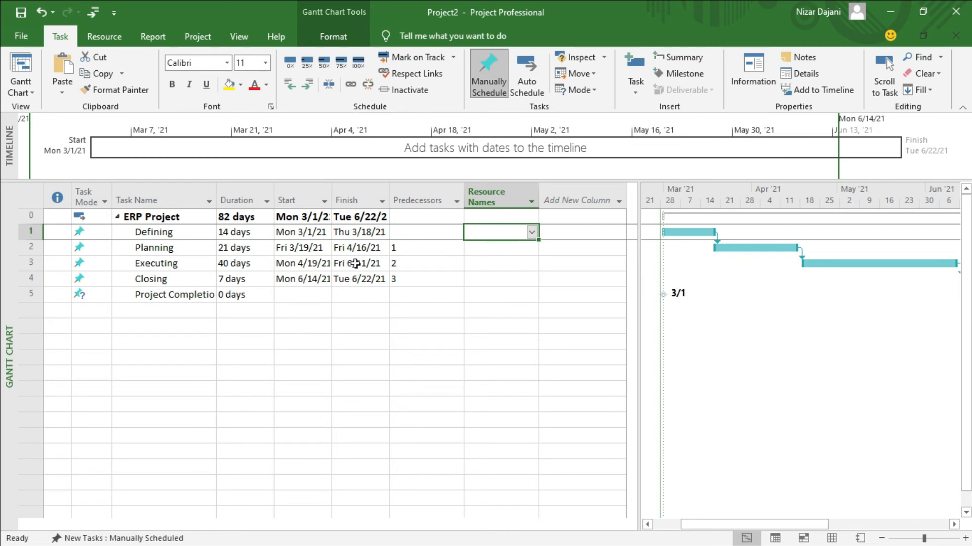
Assign one team member to Defining and two team members to Planning
left_click(531, 234)
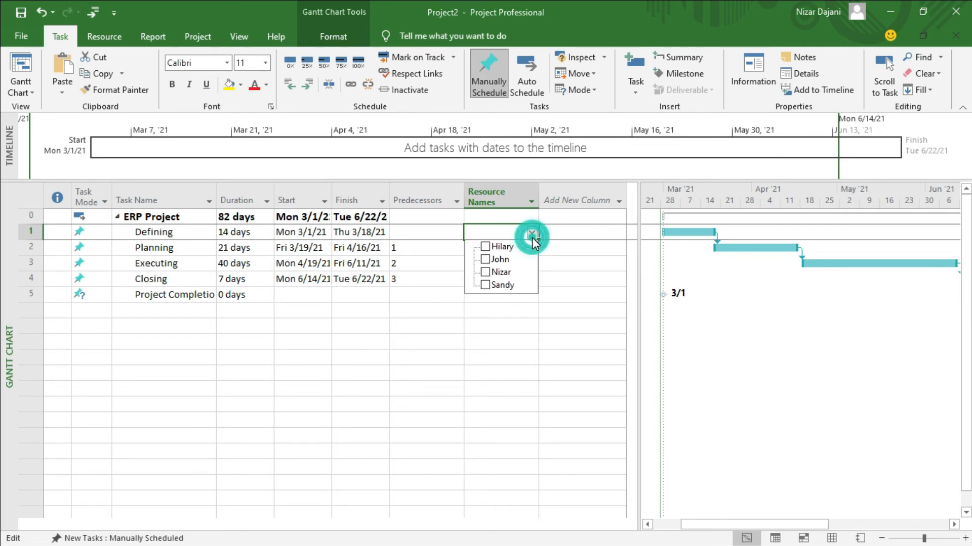
left_click(485, 273)
left_click(485, 274)
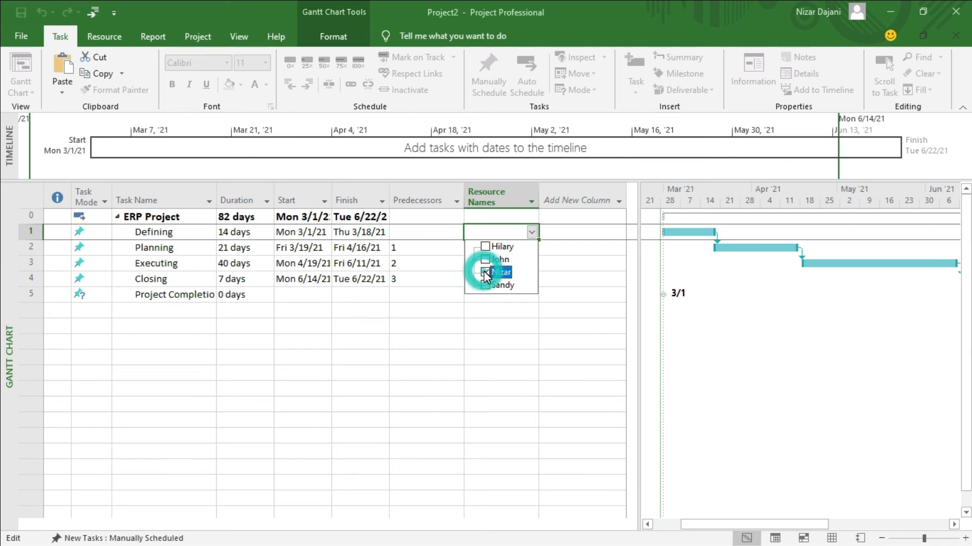
key("Return")
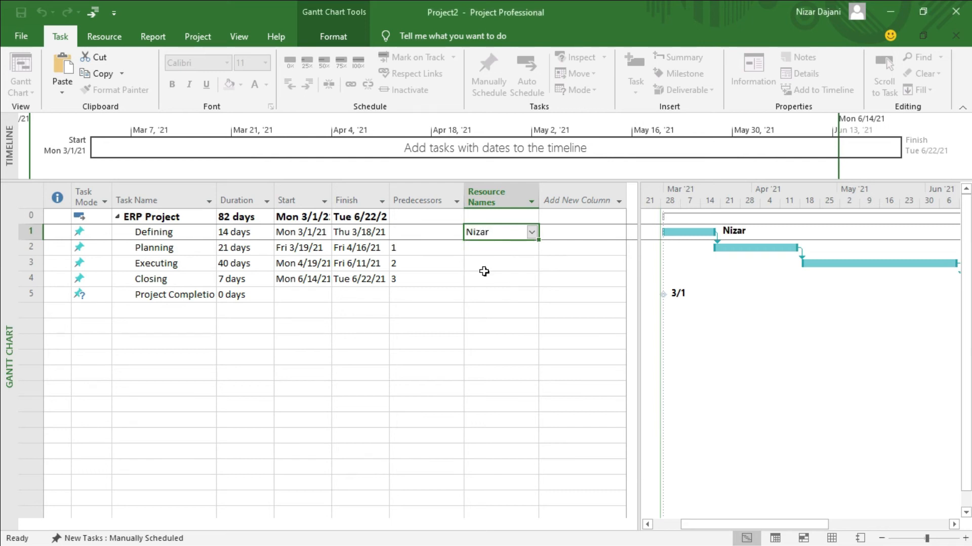
left_click(505, 249)
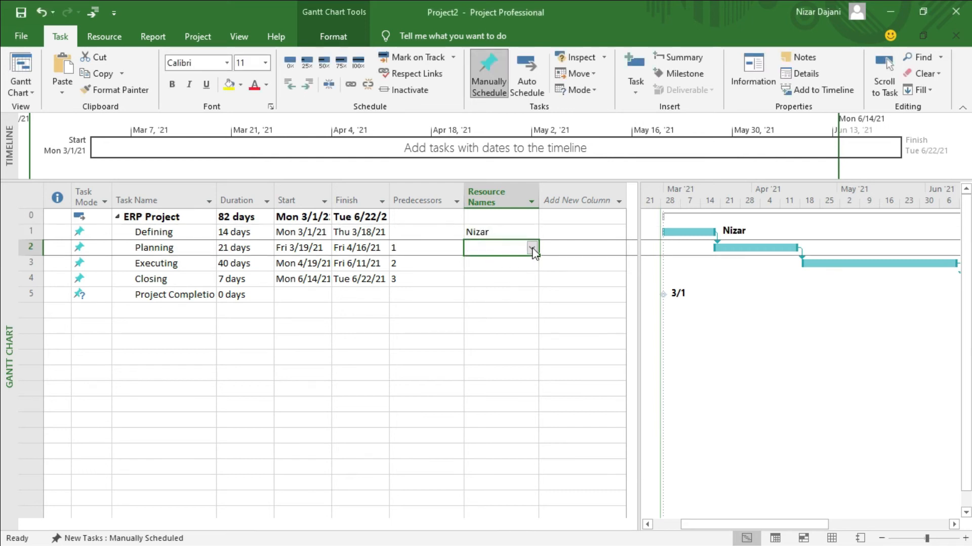
left_click(532, 248)
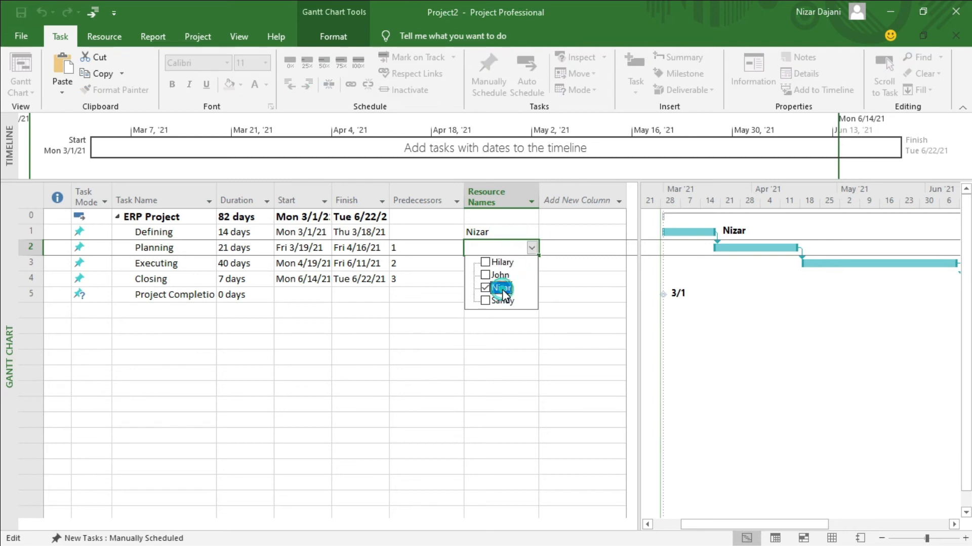
left_click(485, 262)
key("Return")
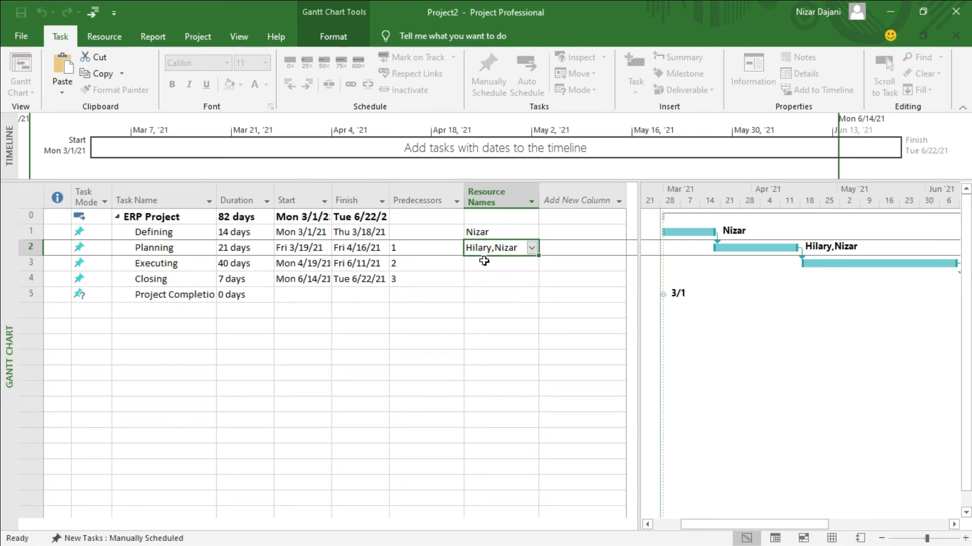
Assign two team members each to Executing and Closing
left_click(505, 264)
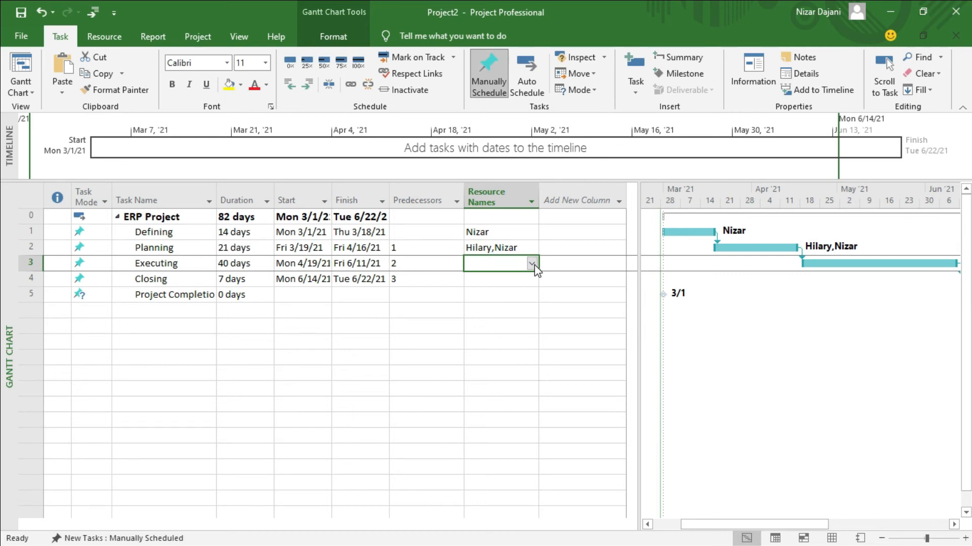
left_click(531, 264)
left_click(507, 304)
left_click(499, 291)
left_click(506, 282)
left_click(531, 279)
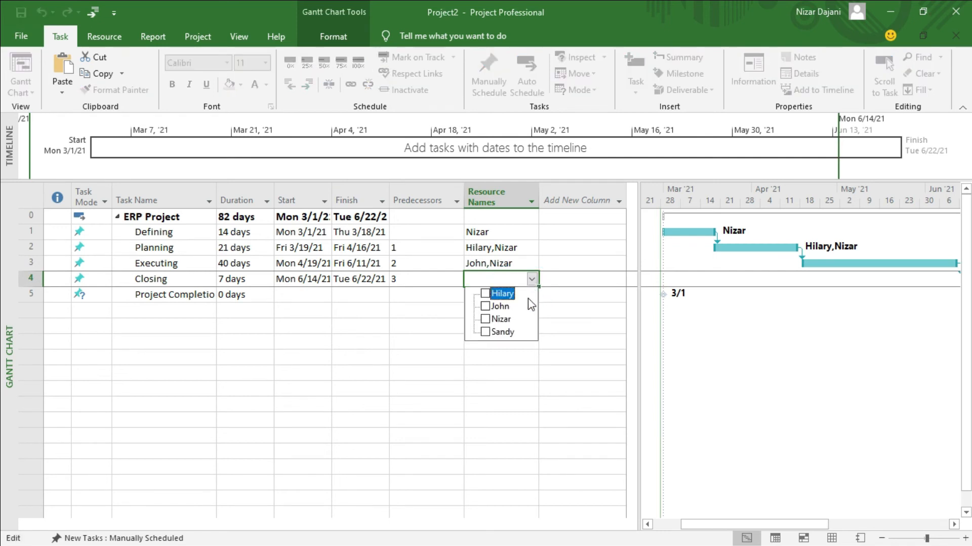
left_click(511, 322)
left_click(505, 333)
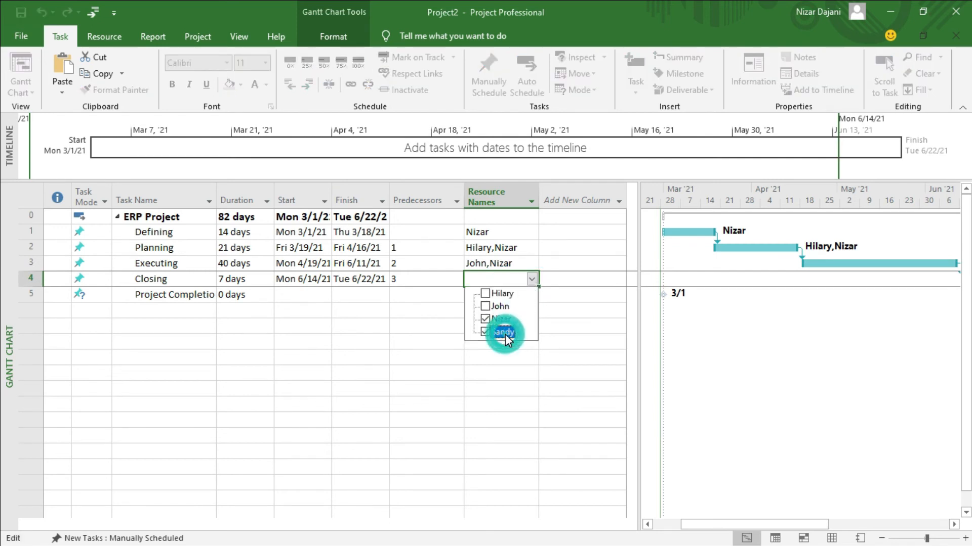
key("Return")
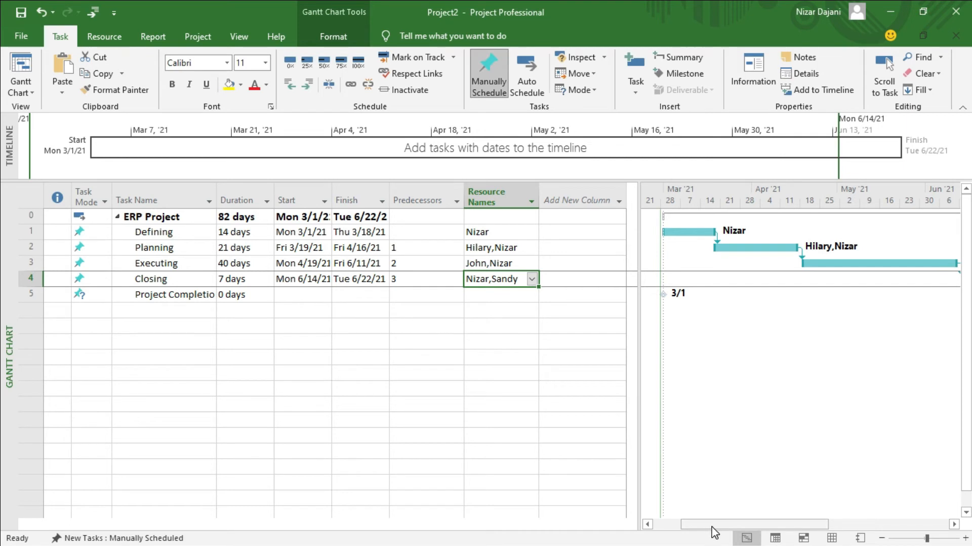
Resize the table/chart divider so all phase bars and resource labels fit beside the table
left_click_drag(712, 525, 719, 526)
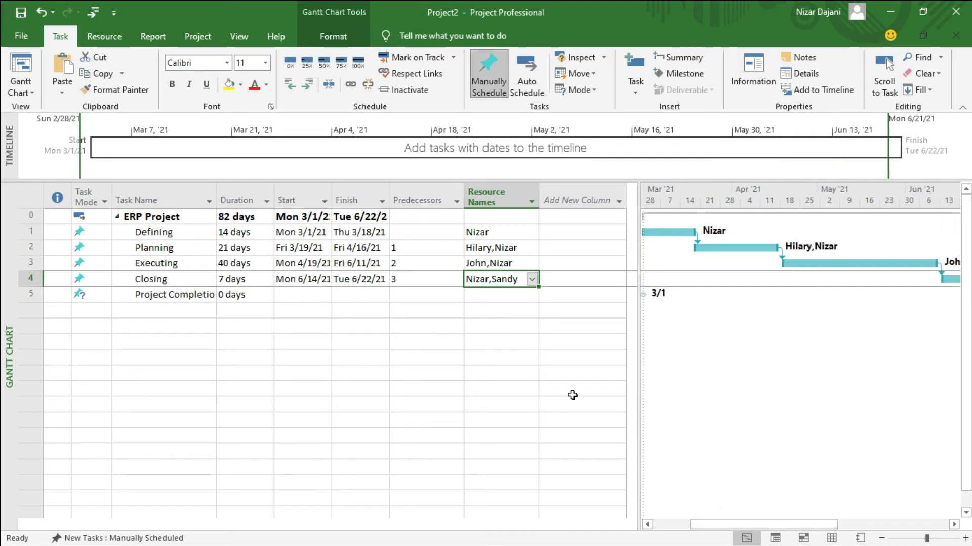
left_click_drag(636, 379, 381, 401)
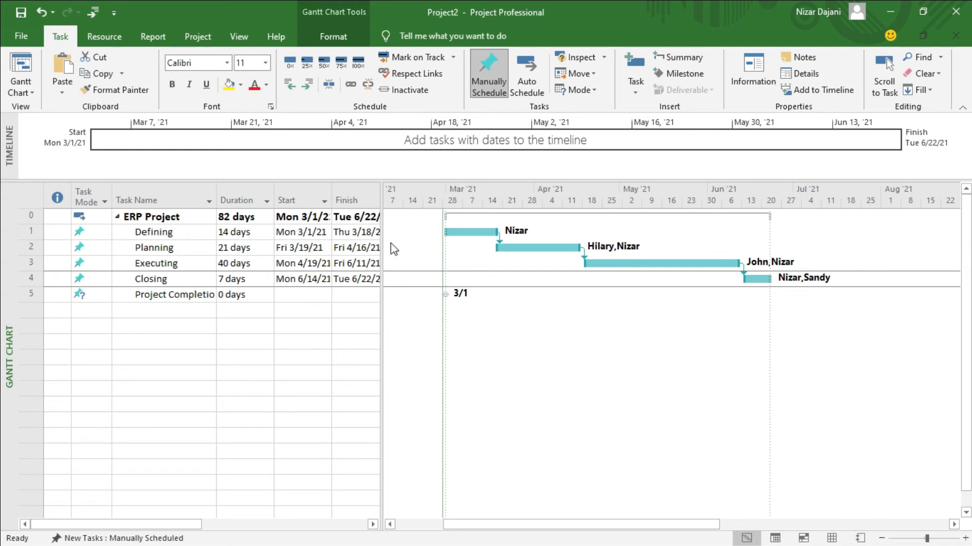
left_click_drag(382, 245, 549, 241)
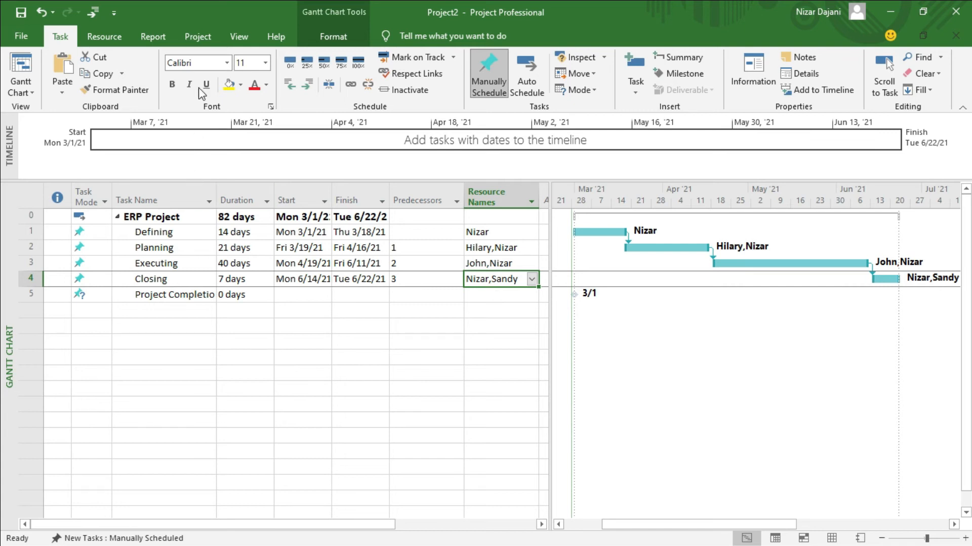
Open the project's Change Working Time dialog and add an exception named New Year's Day
left_click(198, 40)
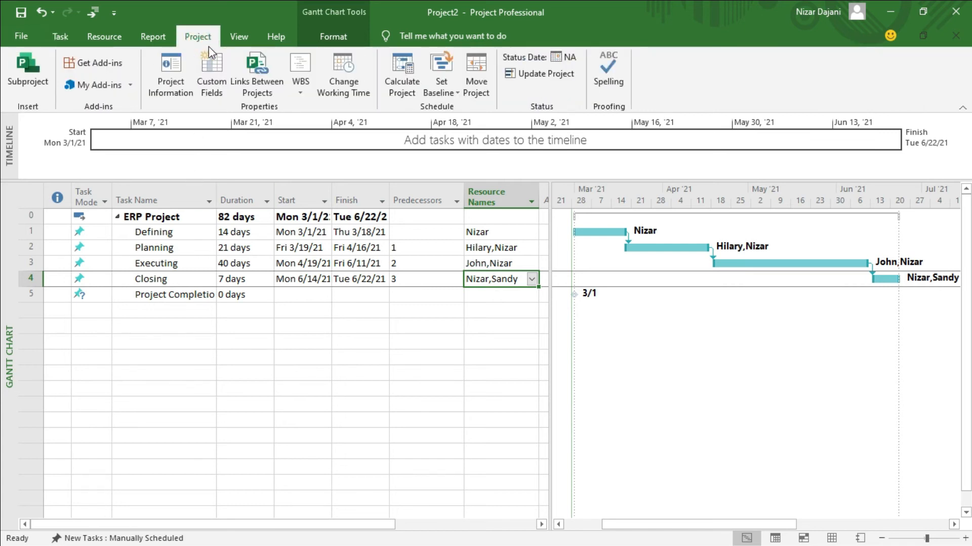
left_click(344, 66)
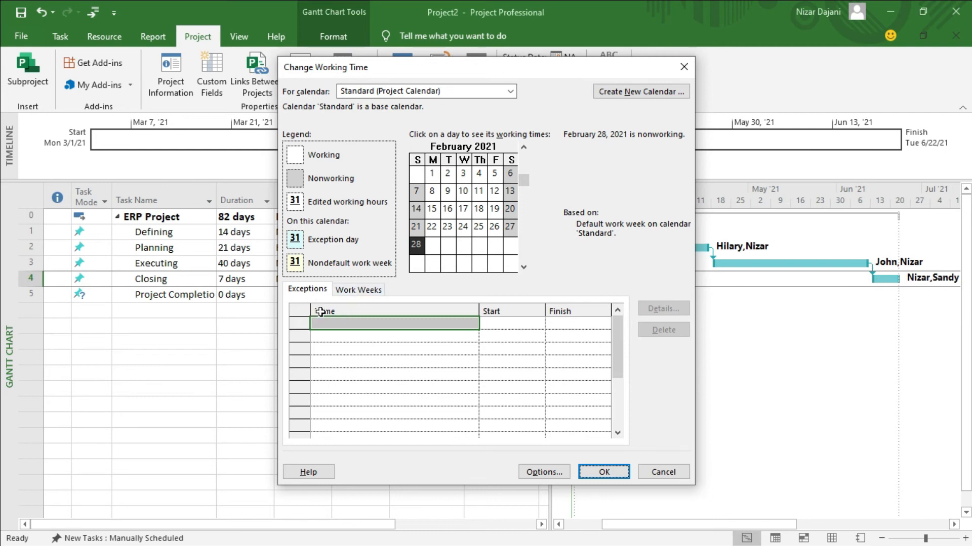
left_click(355, 326)
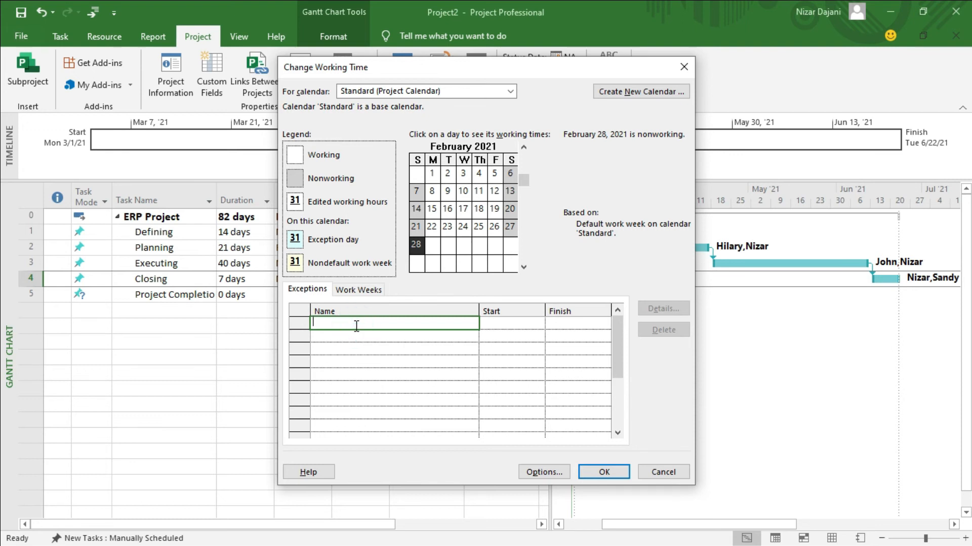
type("New Year's Day")
left_click(495, 323)
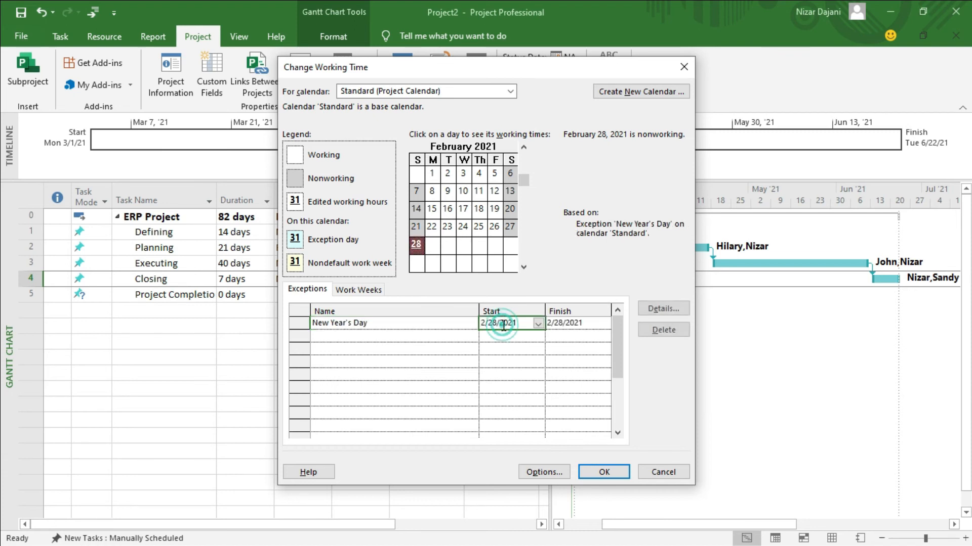
Set the New Year's Day exception's start and finish dates to 1/1/2021
left_click(540, 323)
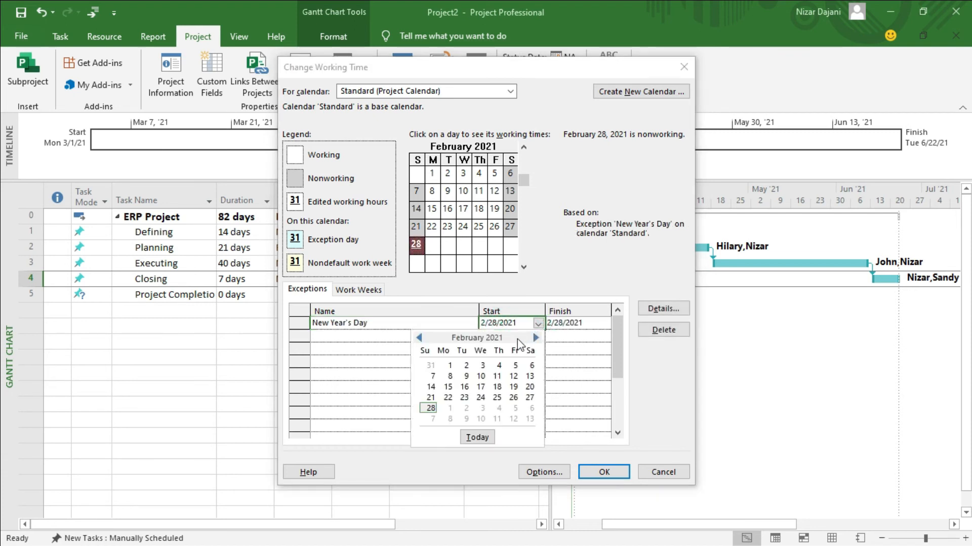
left_click(420, 338)
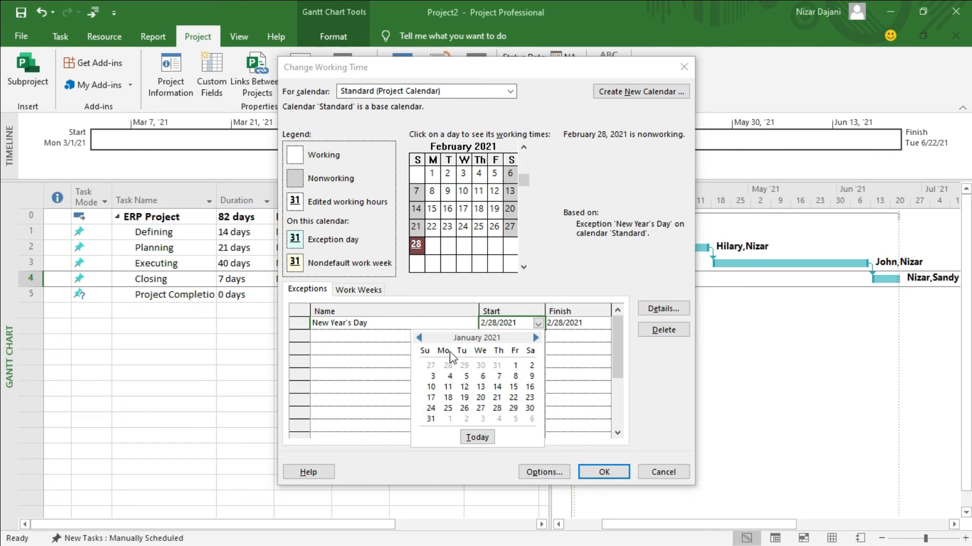
left_click(515, 366)
left_click(567, 323)
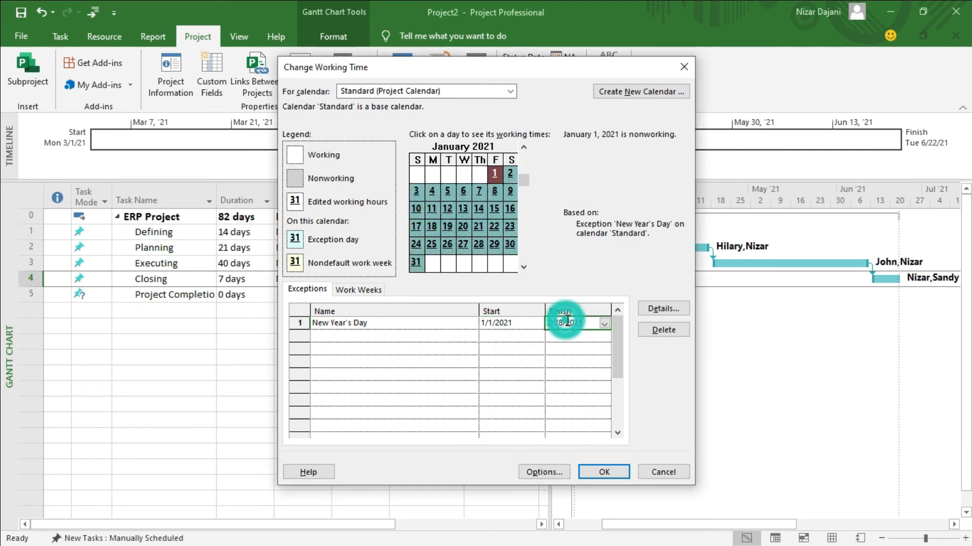
left_click(493, 175)
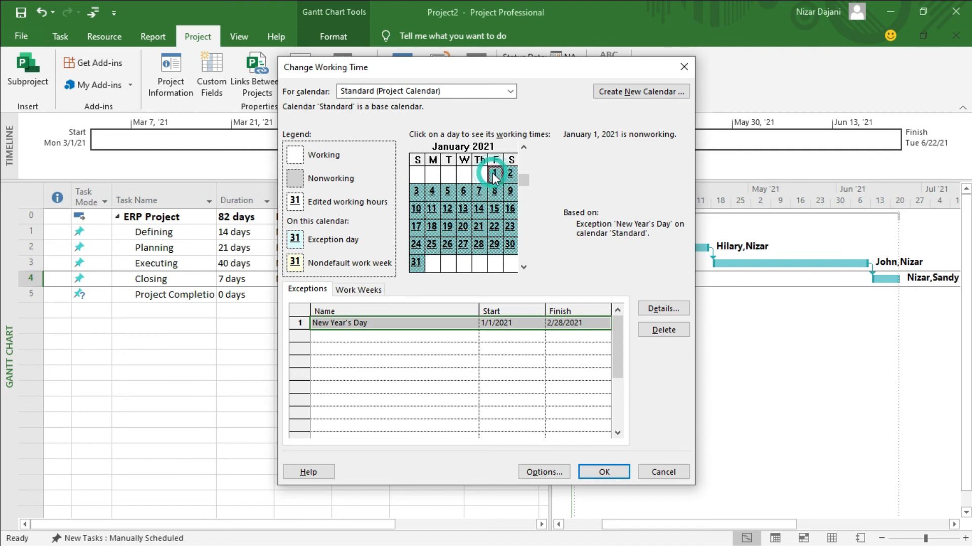
left_click(602, 324)
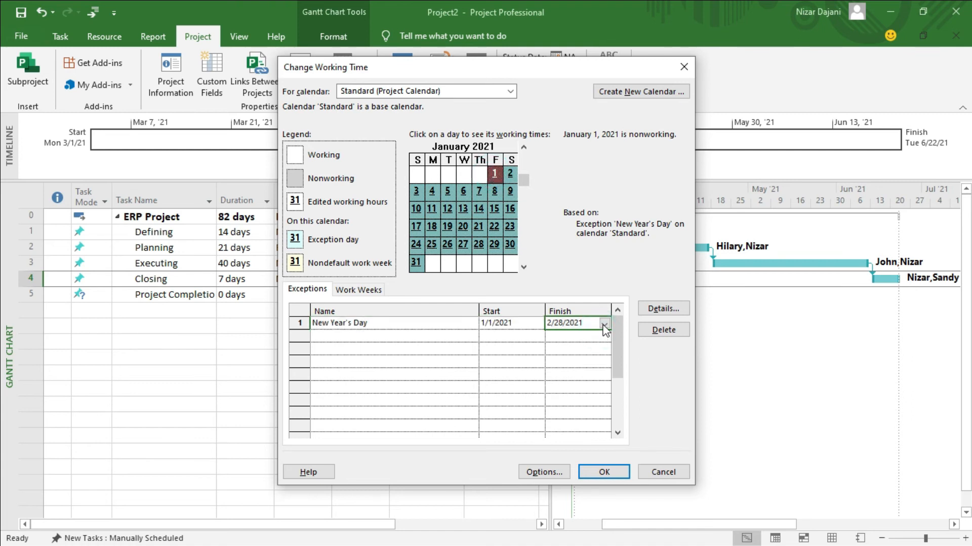
left_click(604, 322)
left_click(485, 338)
Name the second exception row 'Independence Day' and set its start date to 7/5/2021
left_click(366, 337)
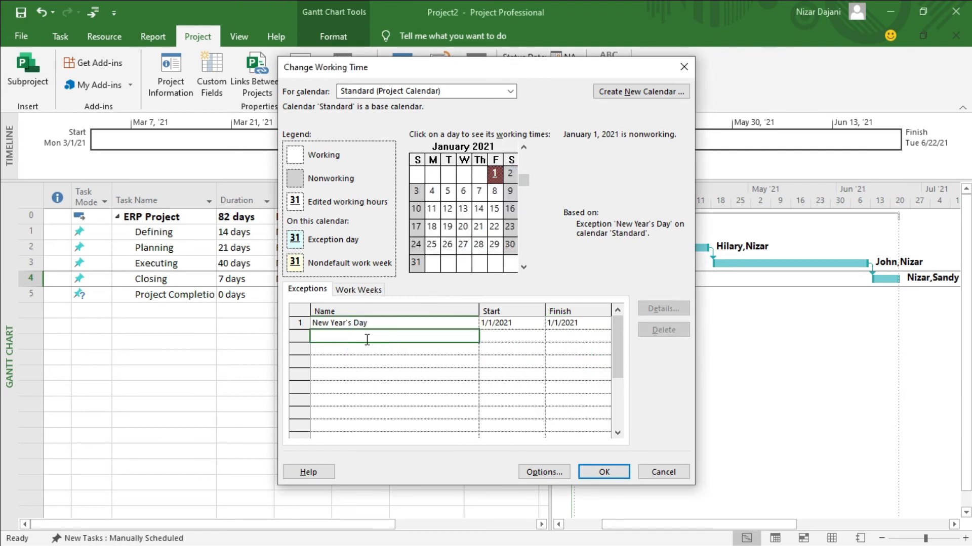
type("Independence Day")
left_click(507, 338)
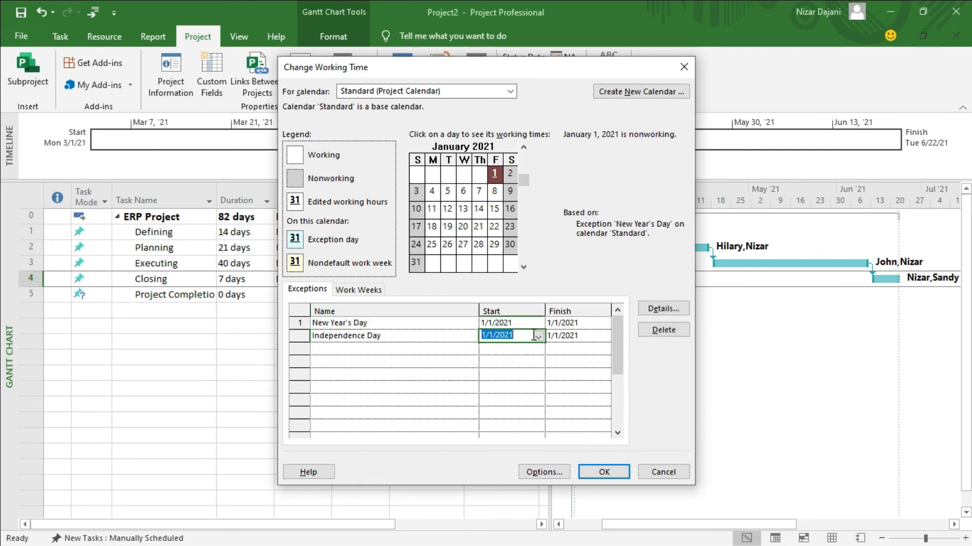
left_click(537, 337)
left_click(536, 350)
left_click(535, 350)
left_click(535, 350)
left_click(536, 350)
left_click(535, 350)
left_click(535, 350)
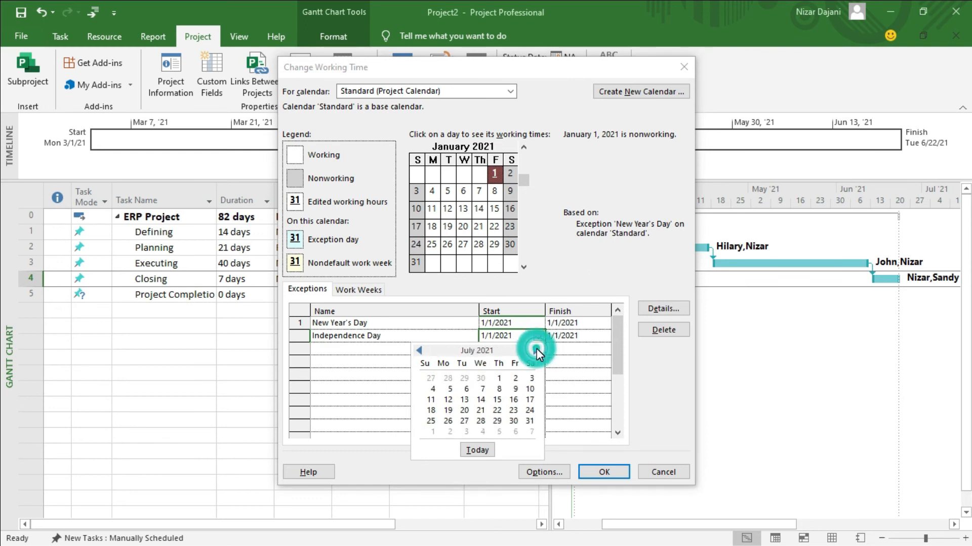
left_click(449, 390)
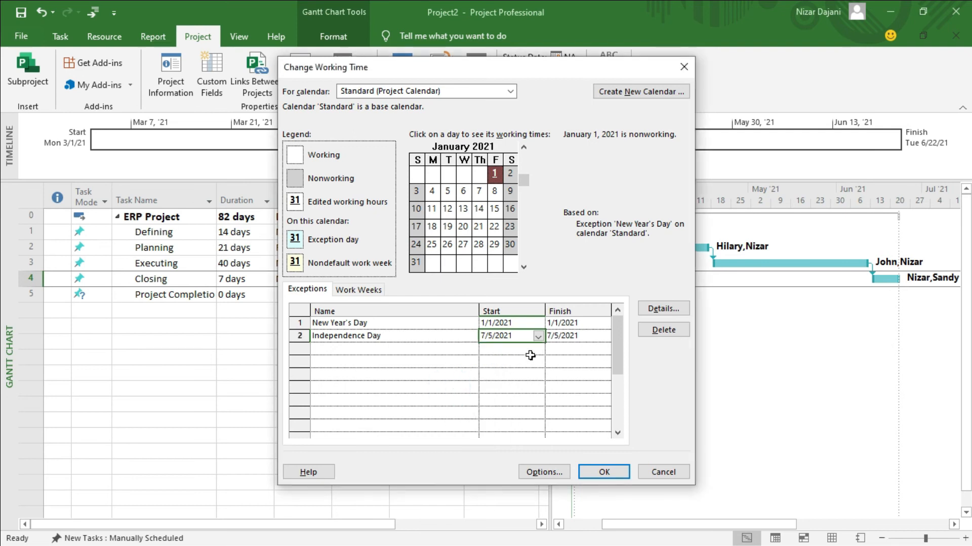
key("Tab")
Set the Independence Day exception's finish date to 7/5/2021 as well
left_click(565, 337)
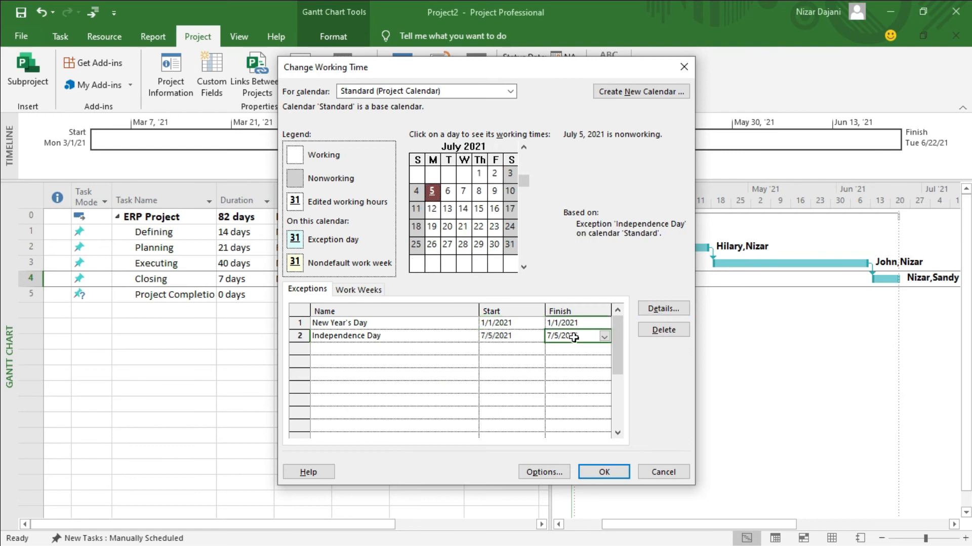
left_click(605, 337)
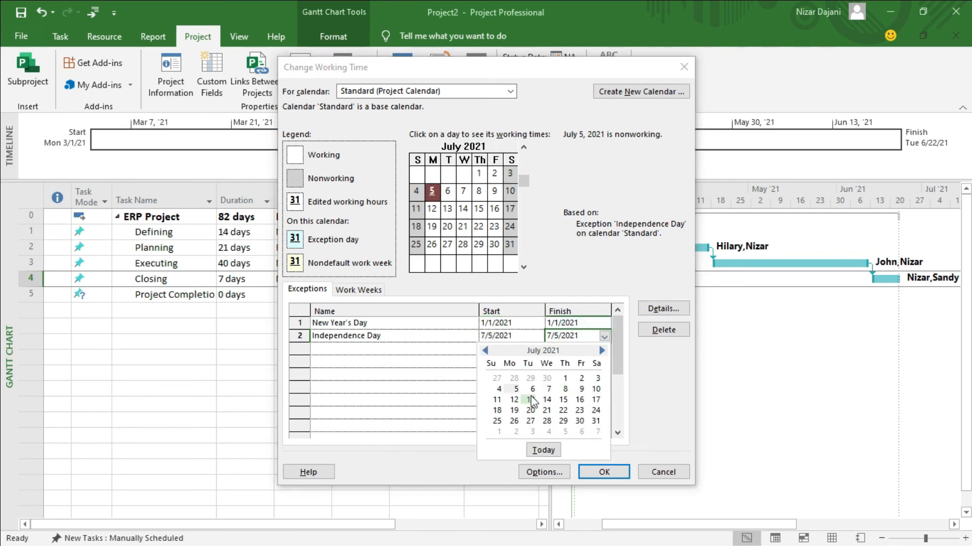
left_click(516, 390)
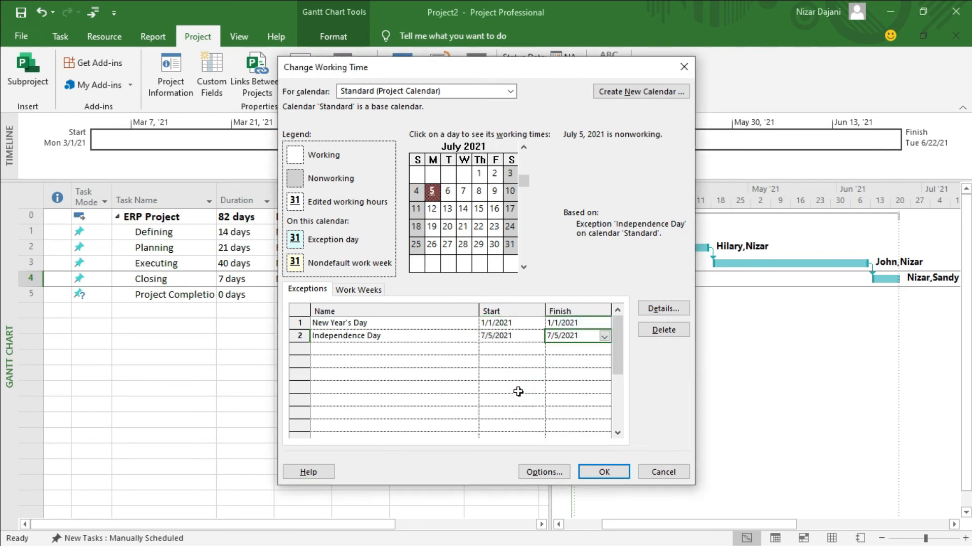
Add a 'Thanksgiving Day' exception dated 11/26/2021 in the third row
left_click(364, 350)
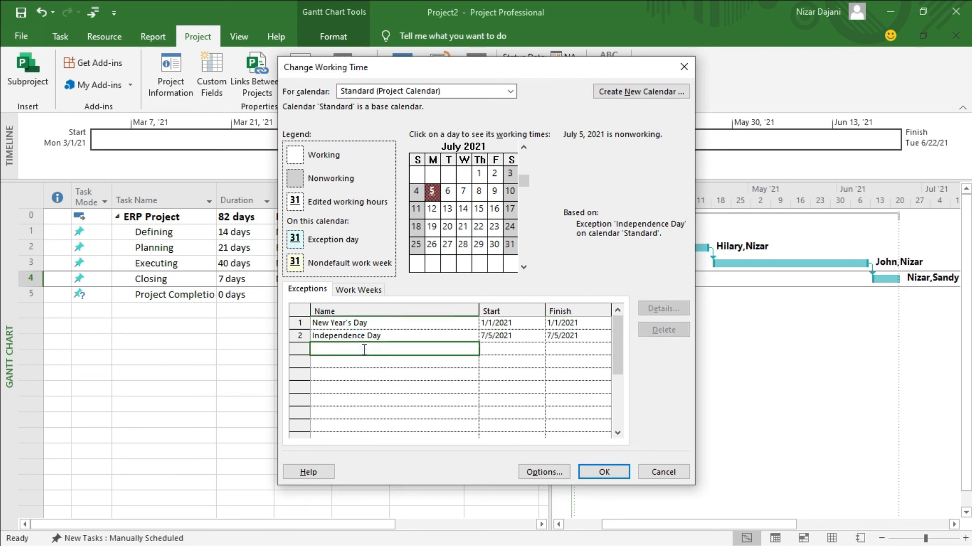
type("Thanksgiving Day")
left_click(511, 349)
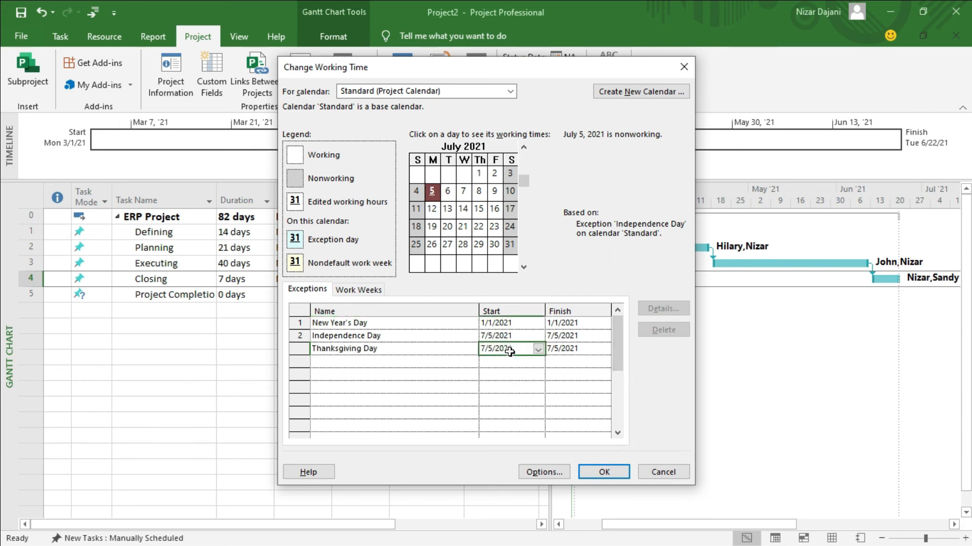
left_click(538, 349)
left_click(535, 363)
left_click(535, 363)
left_click(536, 364)
left_click(536, 363)
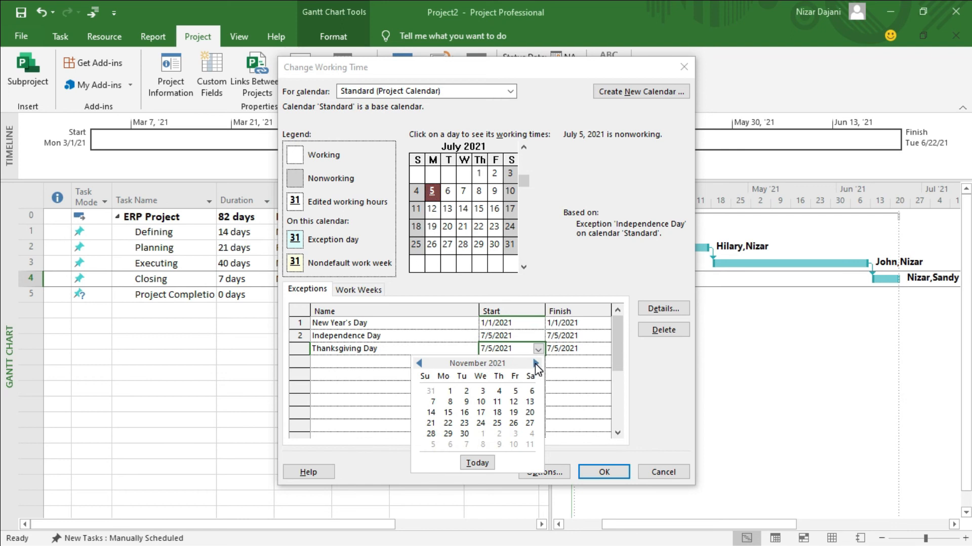
left_click(513, 423)
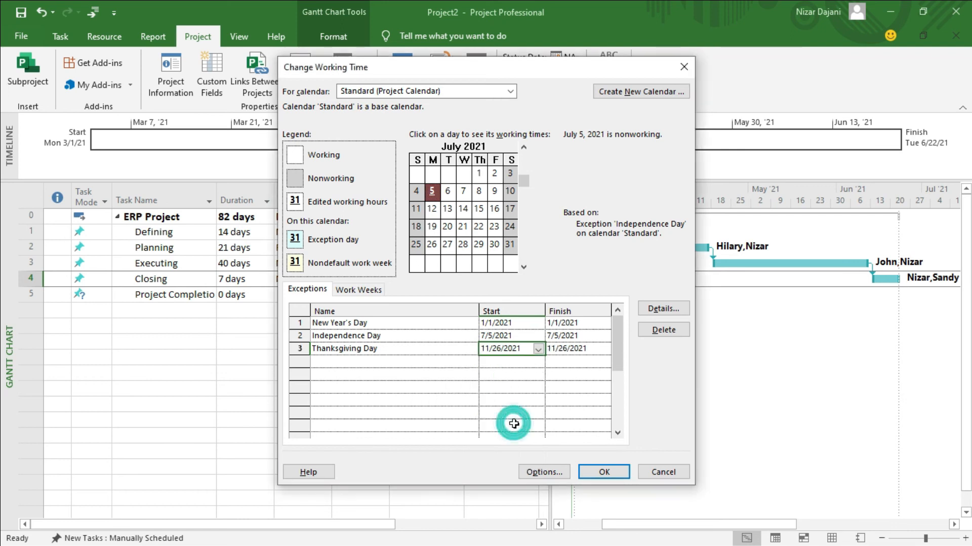
Add a 'Christmas Day' exception dated 12/24/2021 and confirm Change Working Time with OK
left_click(363, 362)
type("Chri")
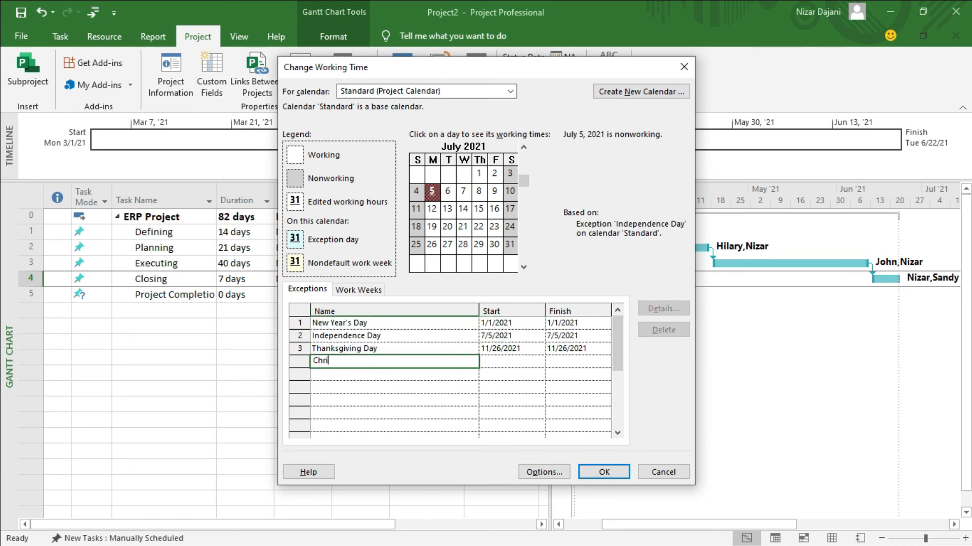
type("stmas Day")
left_click(519, 362)
left_click(540, 363)
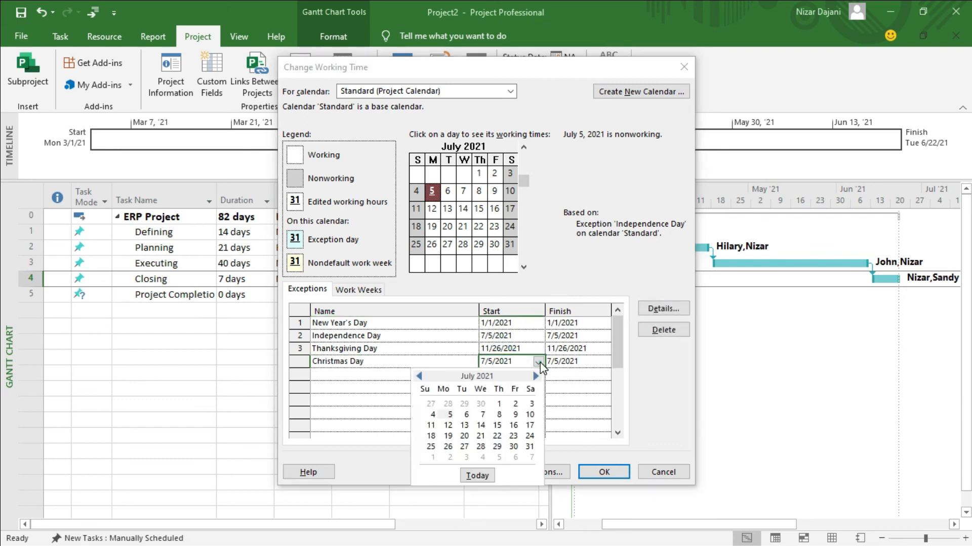
left_click(537, 376)
left_click(536, 377)
left_click(536, 376)
left_click(536, 377)
left_click(536, 376)
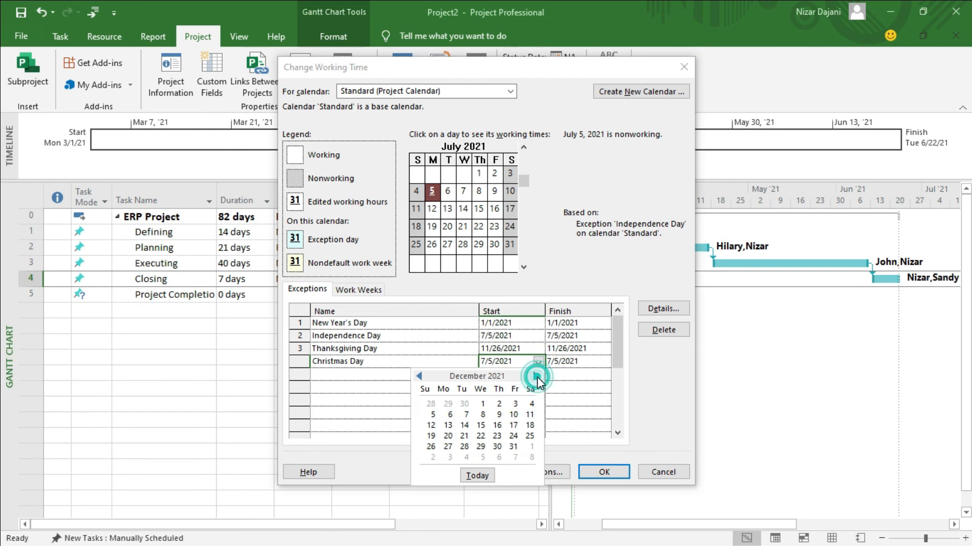
left_click(514, 437)
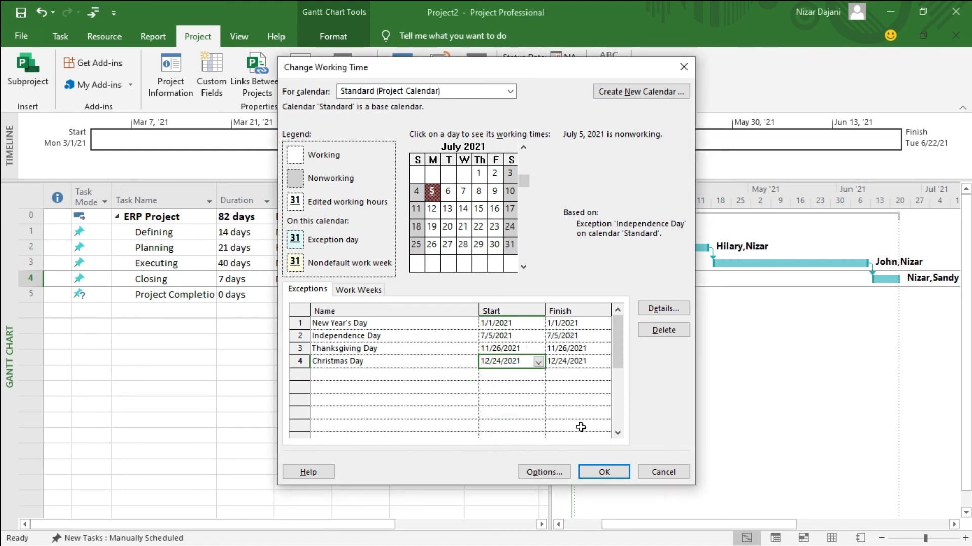
left_click(615, 469)
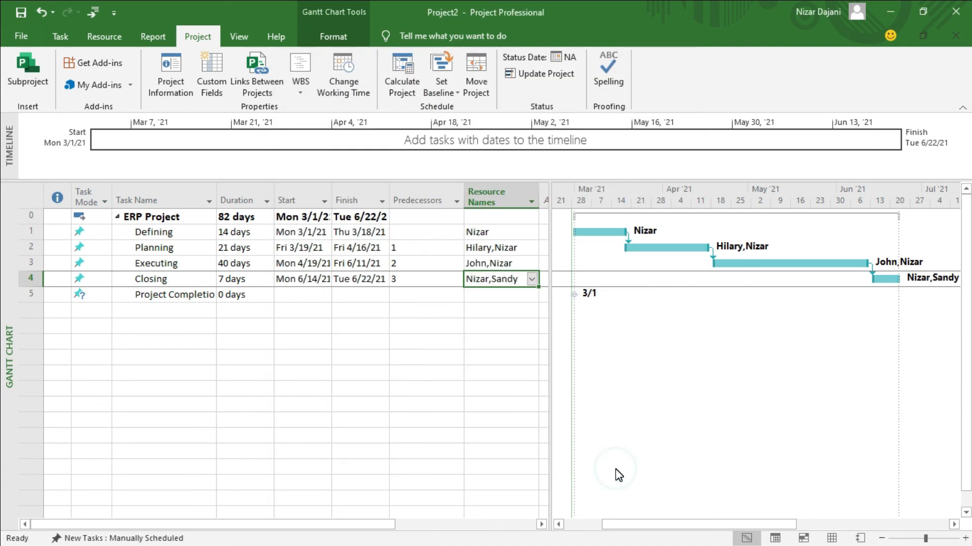